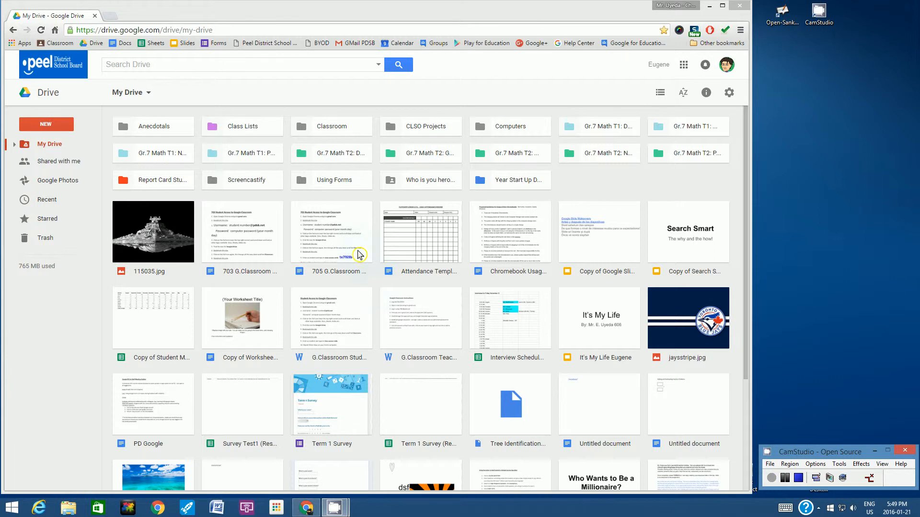
Open a new blank browser tab next to the My Drive tab
left_click(109, 18)
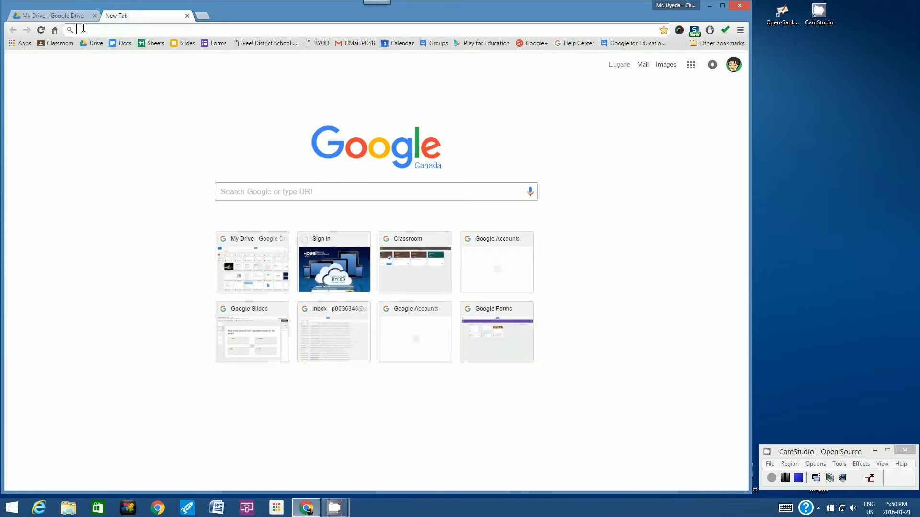
Launch Google Forms from the Chrome Apps page and create a new blank form
left_click(24, 44)
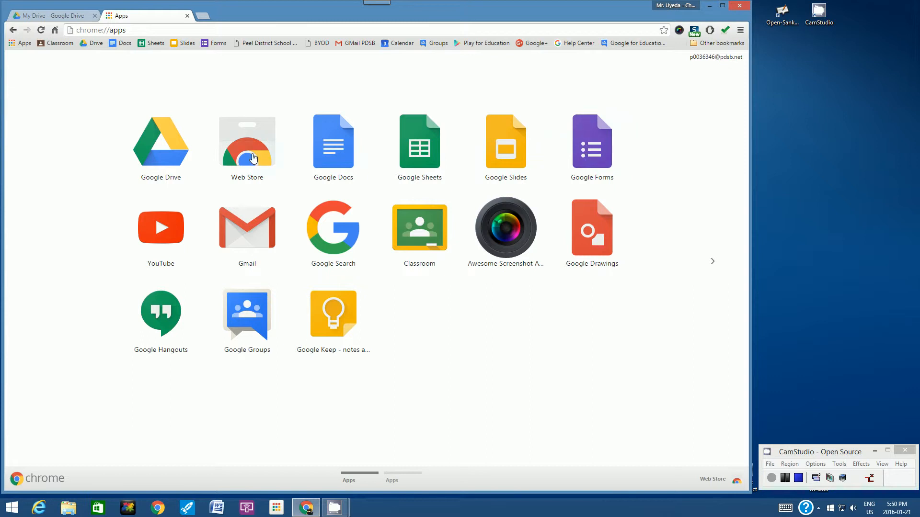
left_click(599, 148)
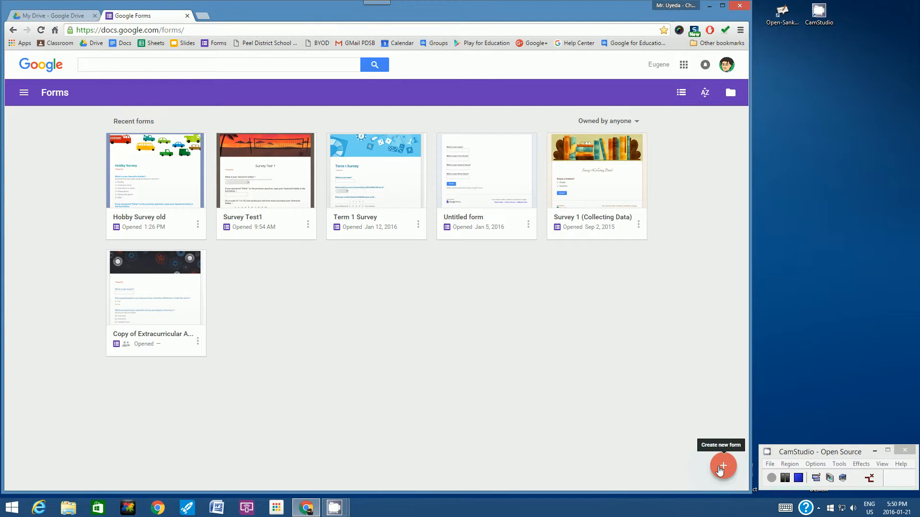
left_click(722, 467)
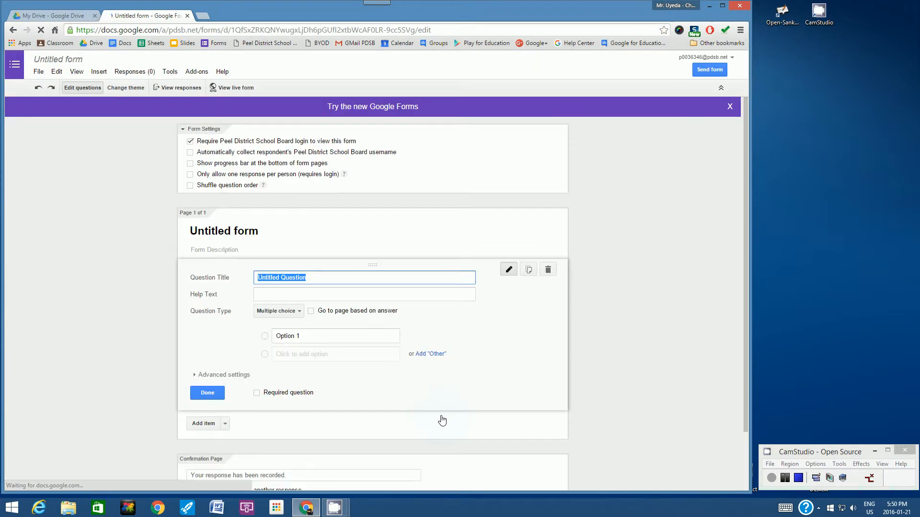
Enter 'Hobby Survey' as the new name for the untitled form
left_click(55, 65)
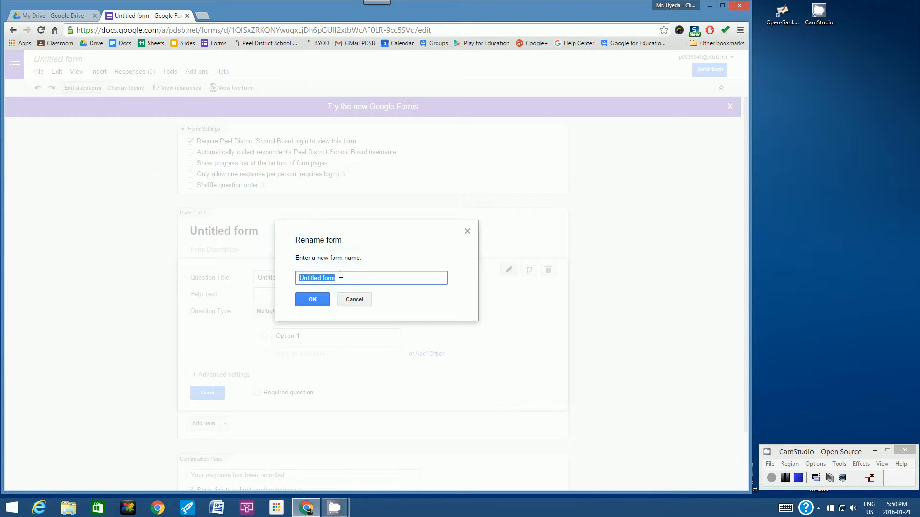
type("Hobby Survey")
Confirm the 'Hobby Survey' name and title the first multiple-choice question 'What is your favourite hobby?'
left_click(309, 301)
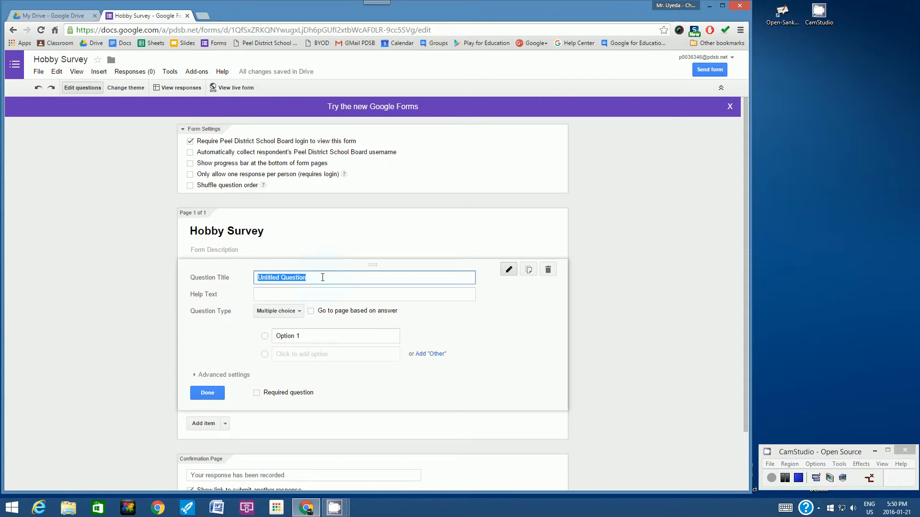
type("What is yo")
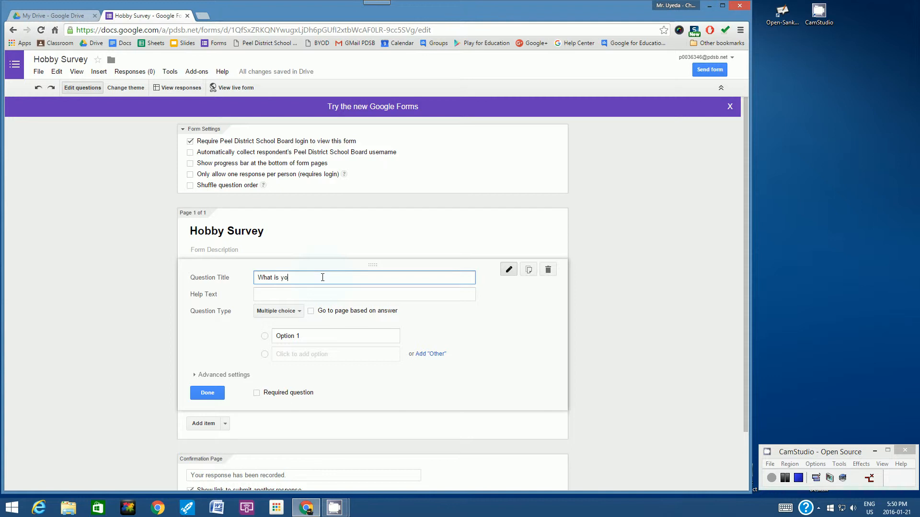
type("ur favourite hobby?")
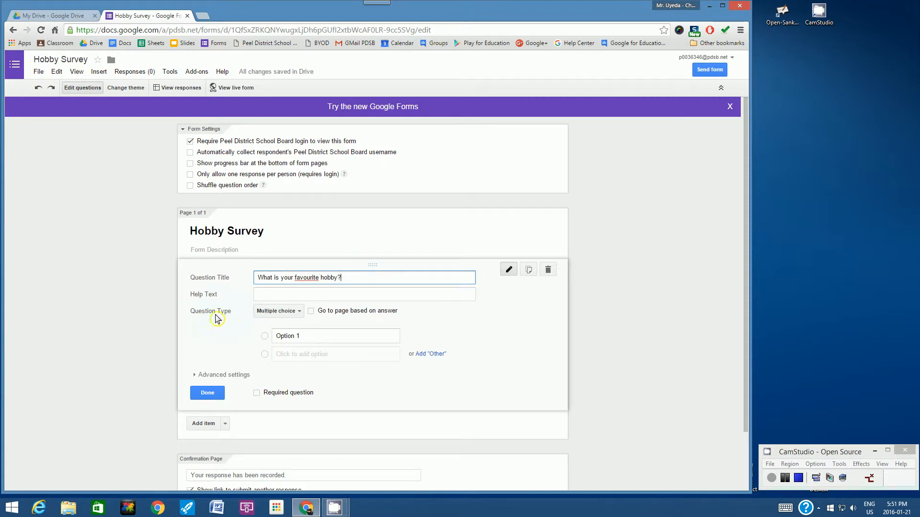
left_click(297, 315)
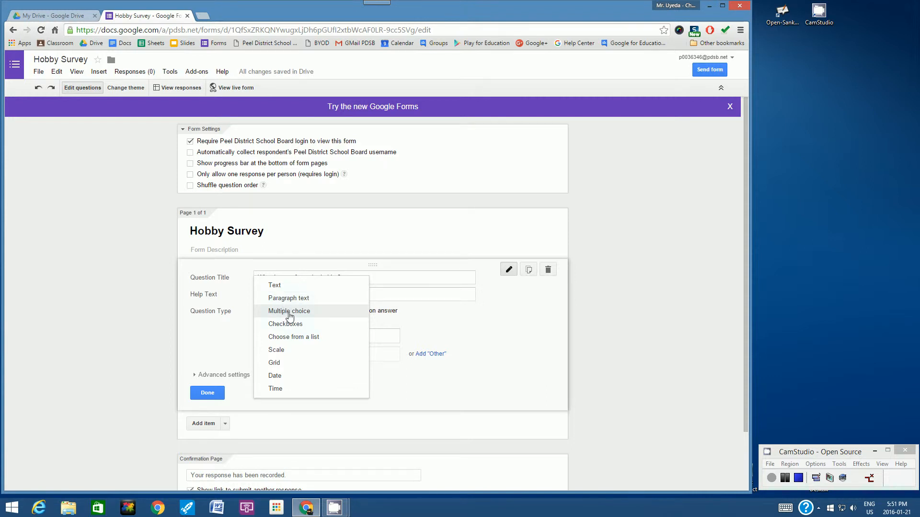
left_click(290, 314)
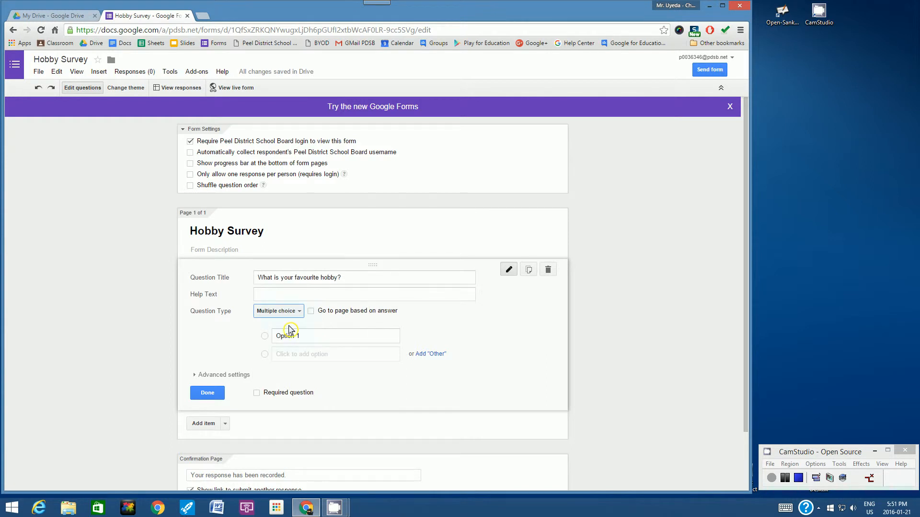
Add the answer choices 'Reading', 'Listening to music' and 'Watching TV or movies'
left_click(306, 335)
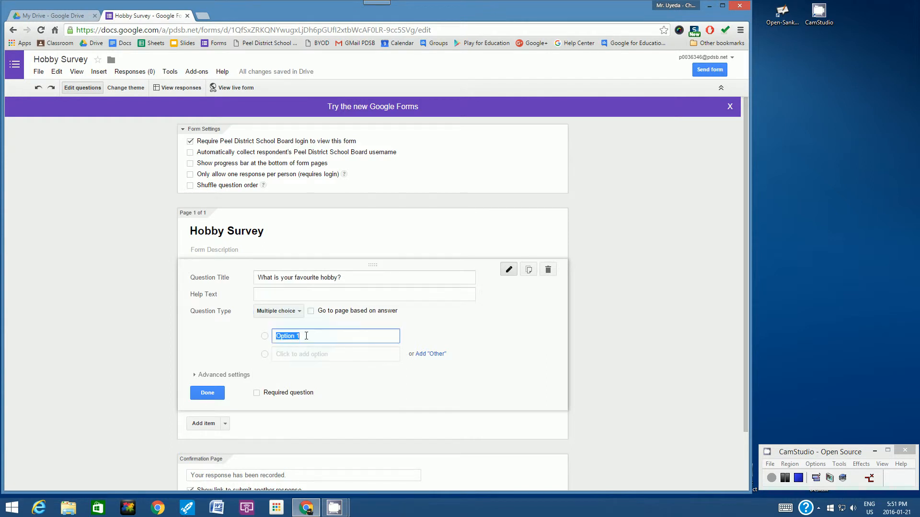
type("Reading")
left_click(293, 354)
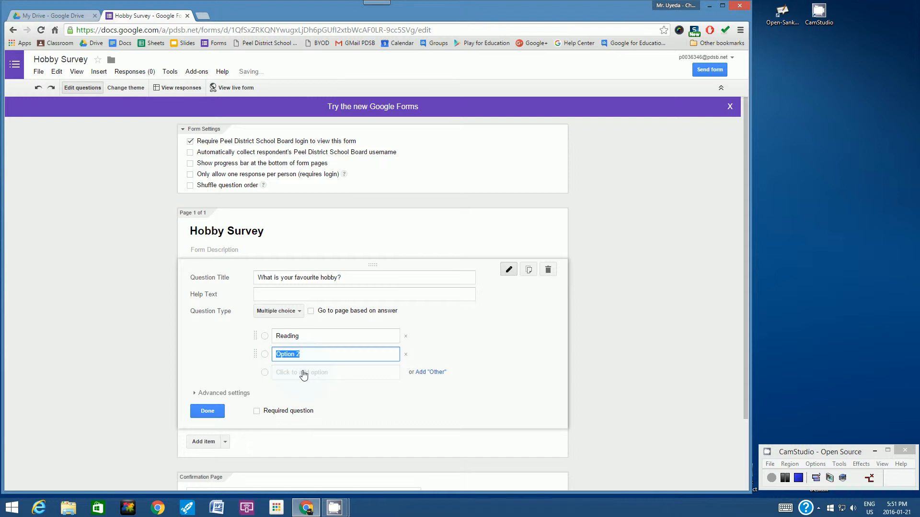
type("Listening to Musi")
key("BackSpace")
key("BackSpace")
key("BackSpace")
key("BackSpace")
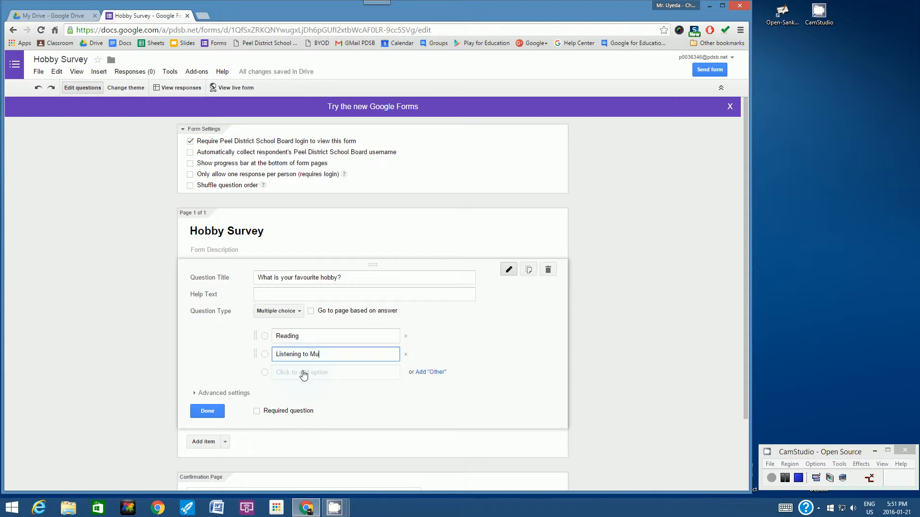
type("music")
left_click(303, 374)
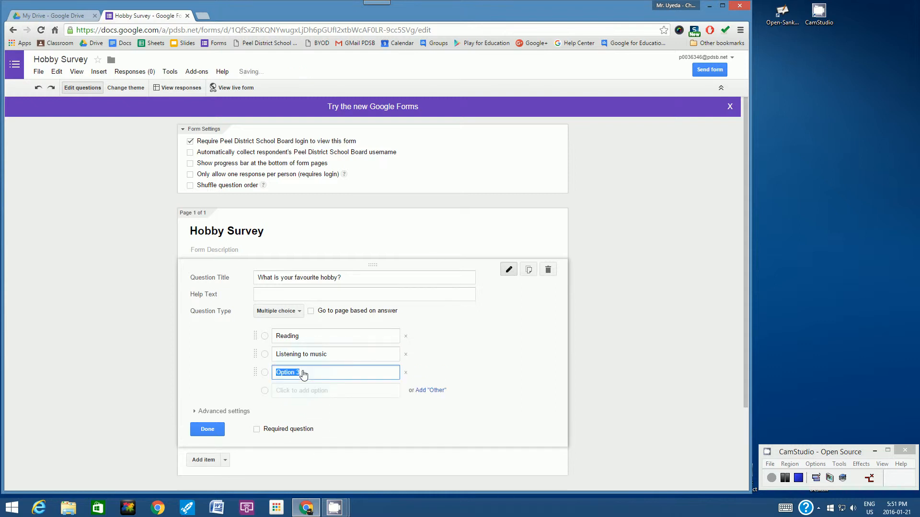
type("Watching TV or movies")
Add the remaining choices 'Playing sports', 'Playing video games' and 'Other'
left_click(290, 393)
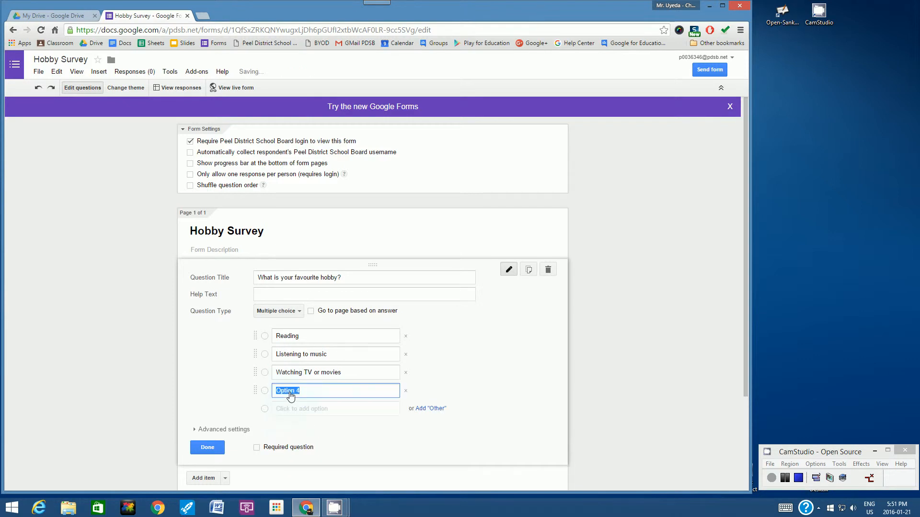
type("Playing ")
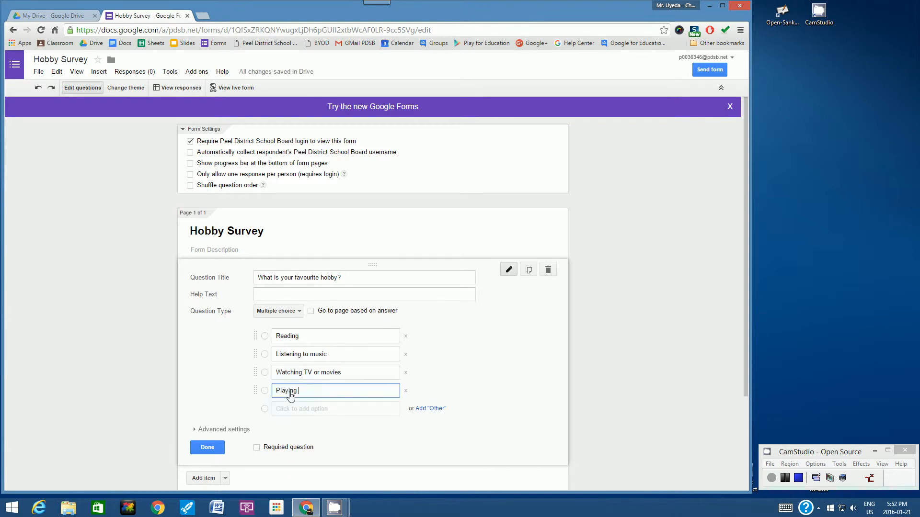
type("sports")
left_click(301, 409)
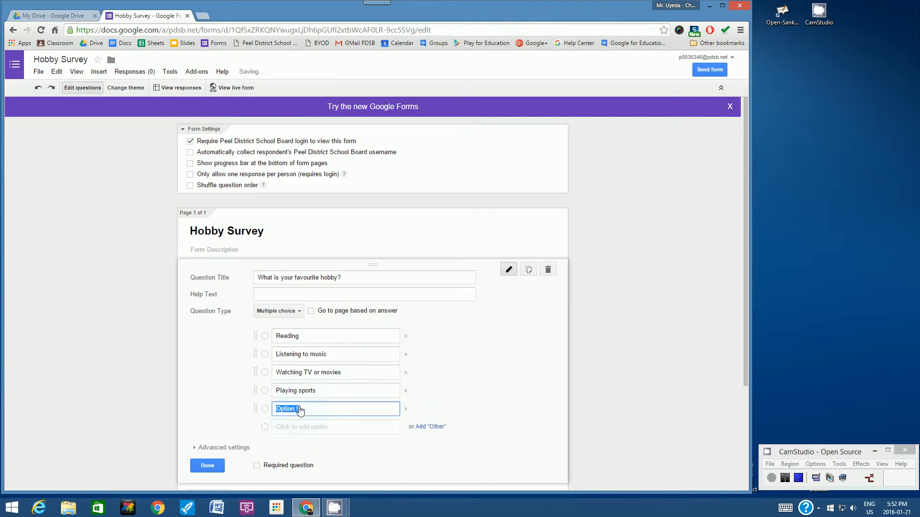
type("Palyi")
key("BackSpace")
key("BackSpace")
key("BackSpace")
key("BackSpace")
type("laying video games")
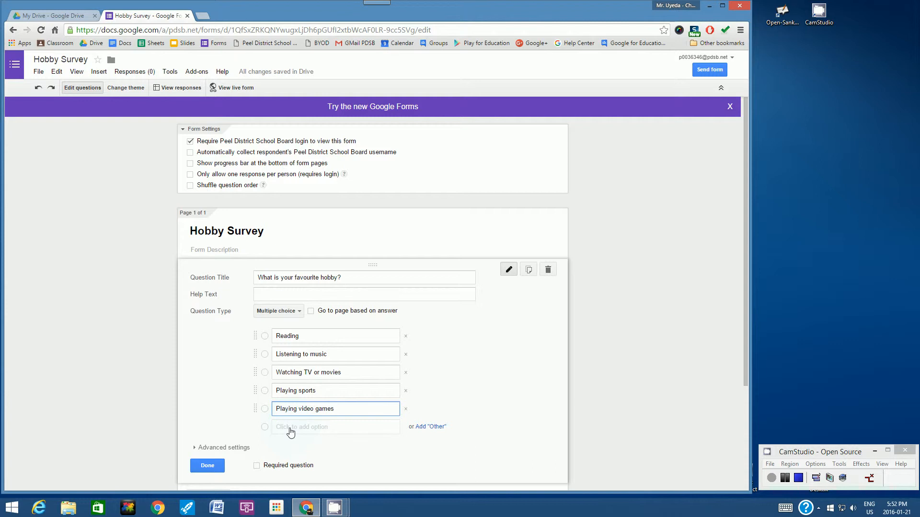
left_click(291, 428)
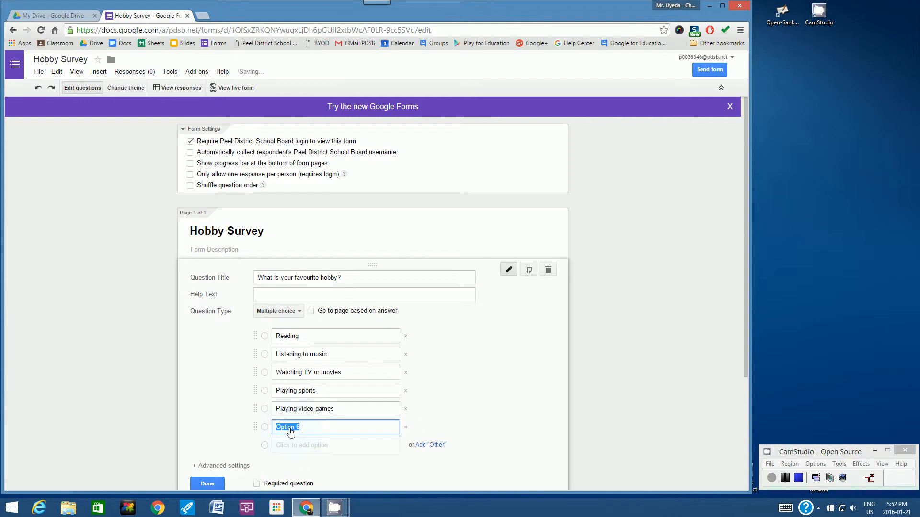
type("Other")
scroll(481, 401, "down", 1)
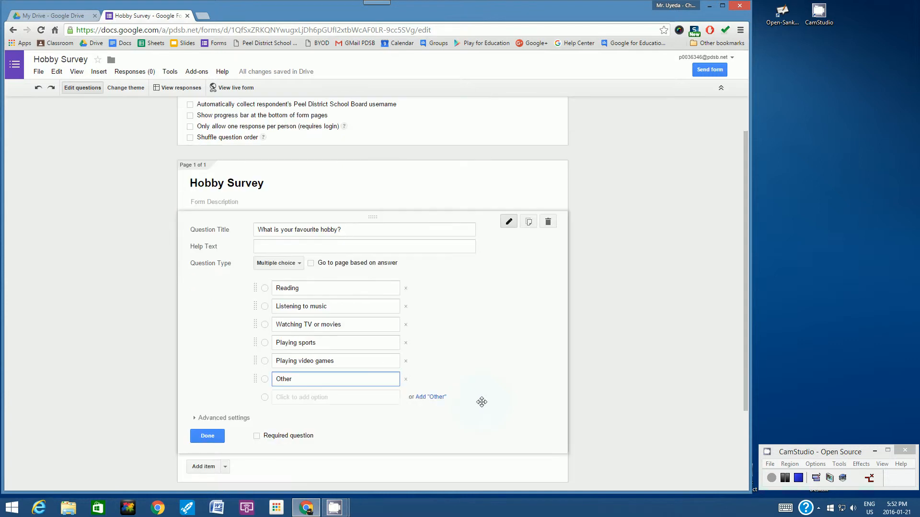
Make 'What is your favourite hobby?' a required question and finish editing it
left_click(194, 421)
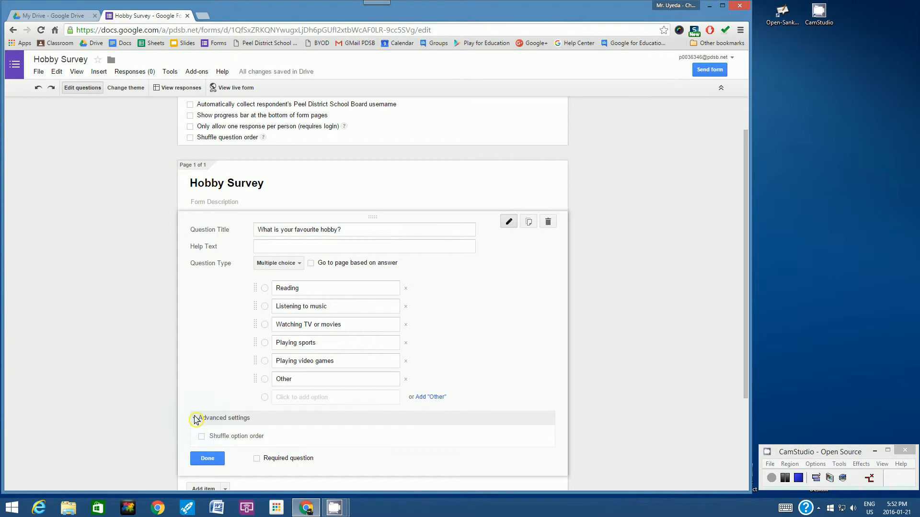
left_click(195, 420)
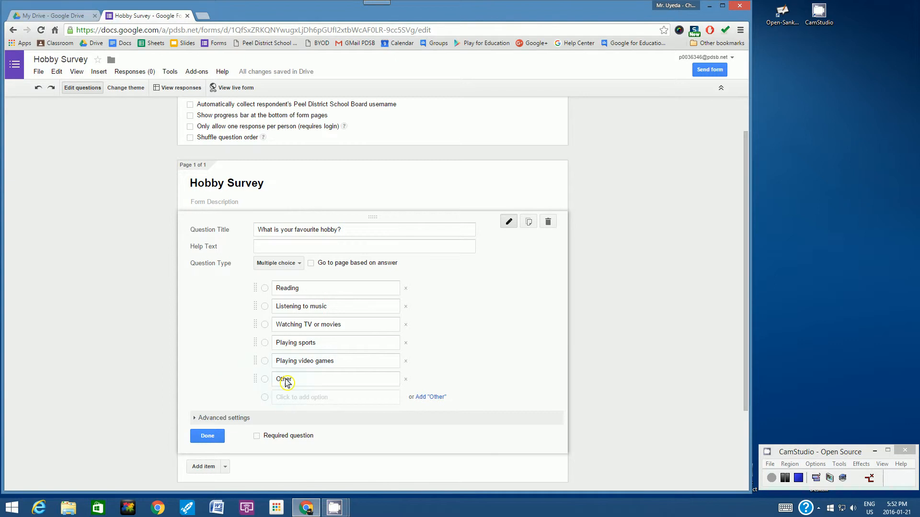
left_click(257, 436)
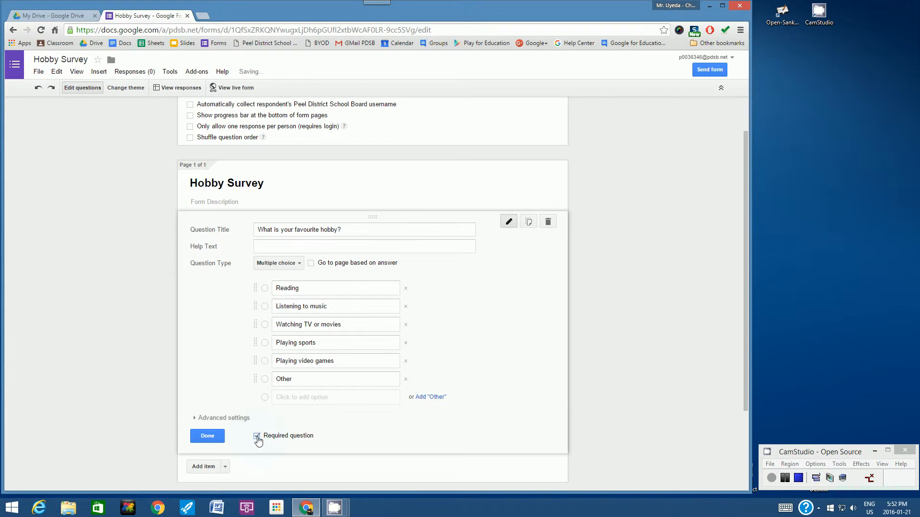
left_click(210, 438)
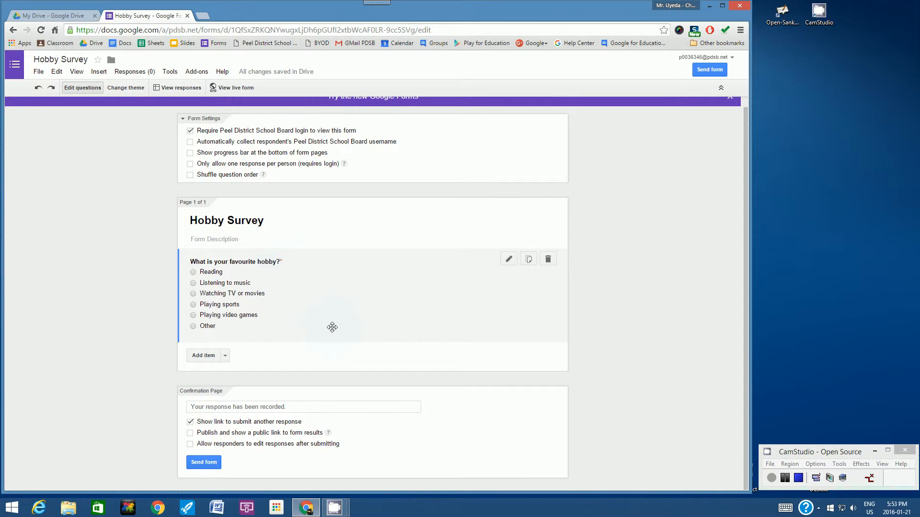
Add a second question asking those who answered 'Other' to type their favourite hobby in the box below
left_click(198, 359)
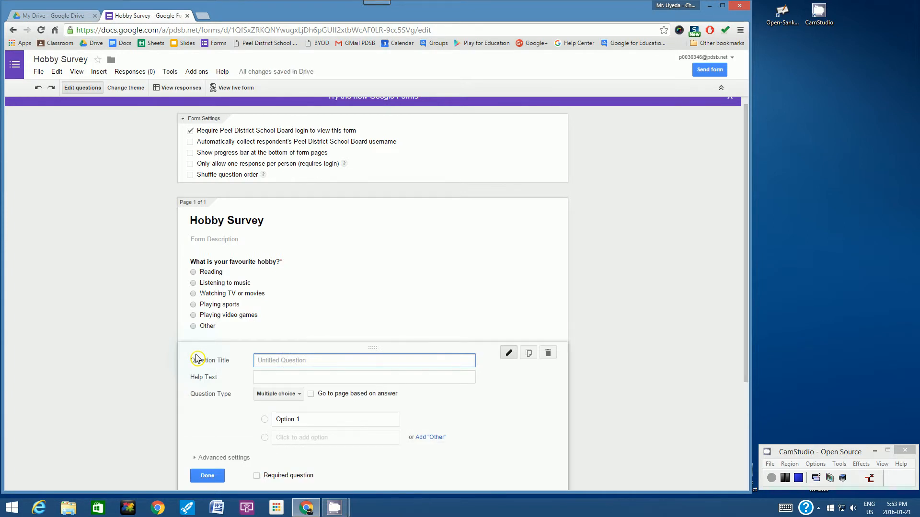
type("If you answered \"other\" to the previous question")
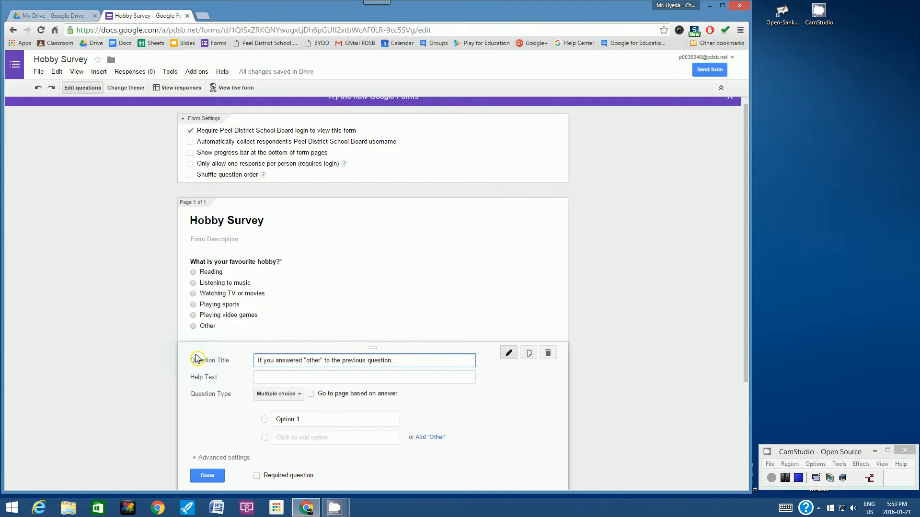
type(", type your favourite hobby in the box ")
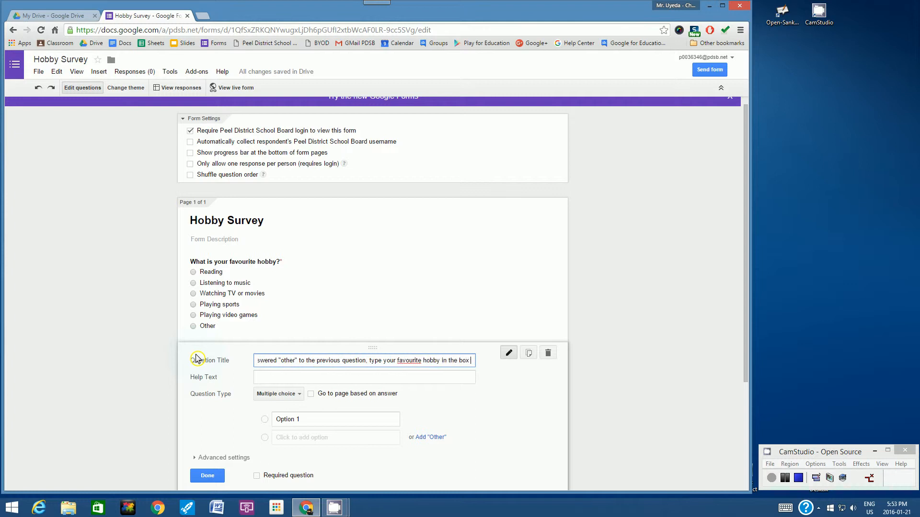
type("below.")
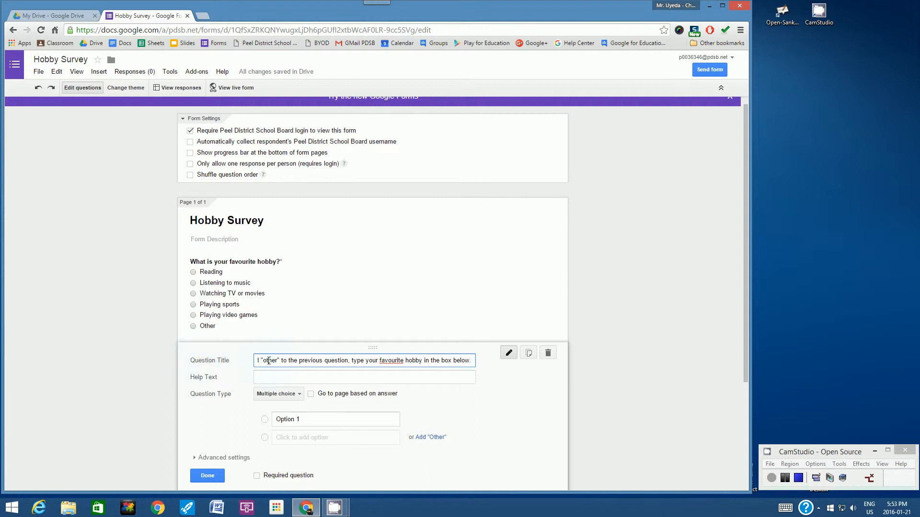
key("Left")
key("Left")
key("Left")
key("Left")
key("Left")
key("Left")
key("Left")
key("Left")
key("Left")
key("Left")
key("Left")
key("Left")
key("Left")
key("Left")
key("Left")
key("Left")
key("Left")
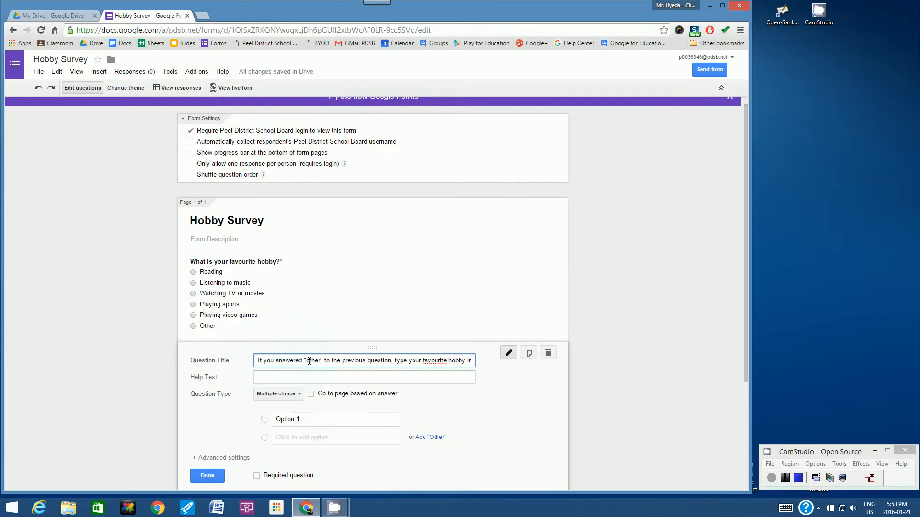
key("BackSpace")
type("O")
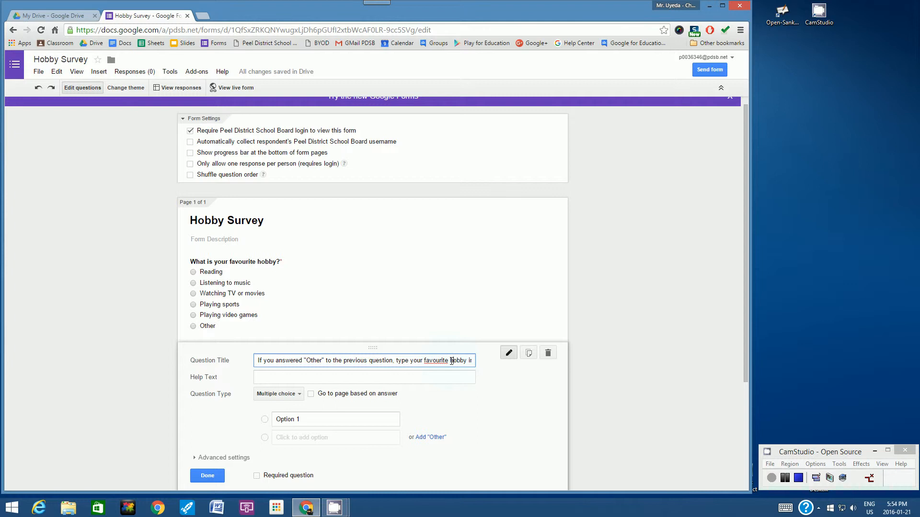
type("n the box below.")
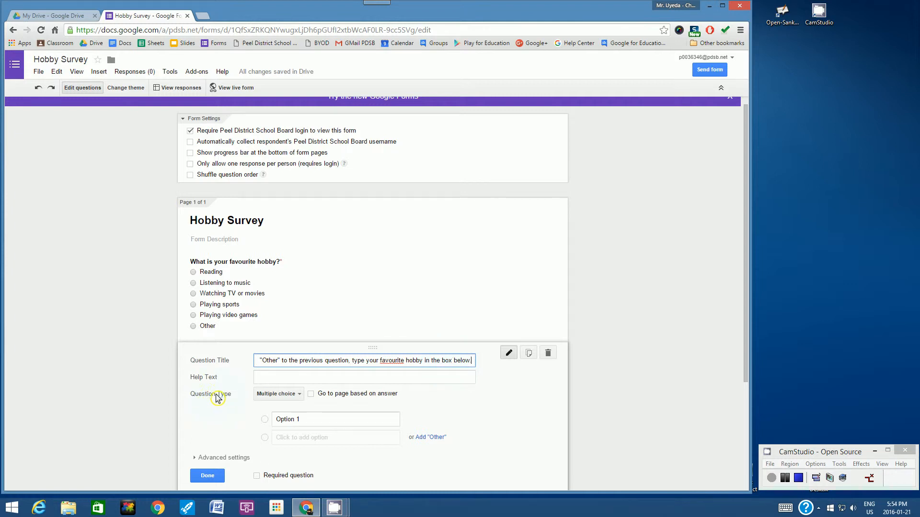
Make the follow-up question a short text answer and finish editing it
left_click(298, 395)
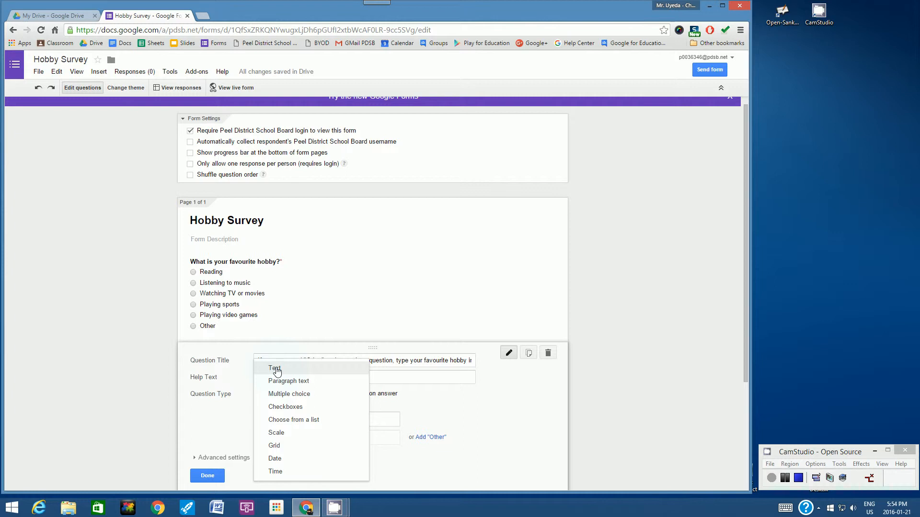
left_click(275, 369)
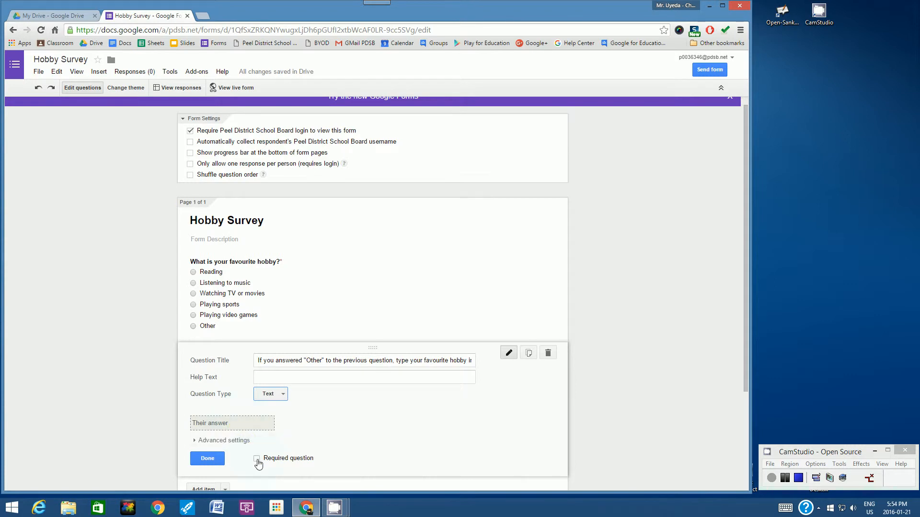
left_click(208, 460)
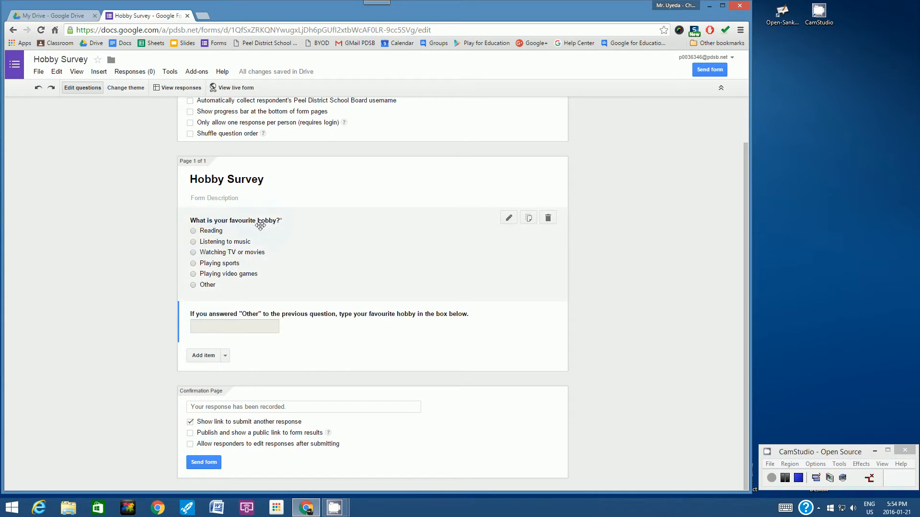
Give the favourite-hobby question the help text '(click on only 1 hobby)' and finish editing
left_click(509, 221)
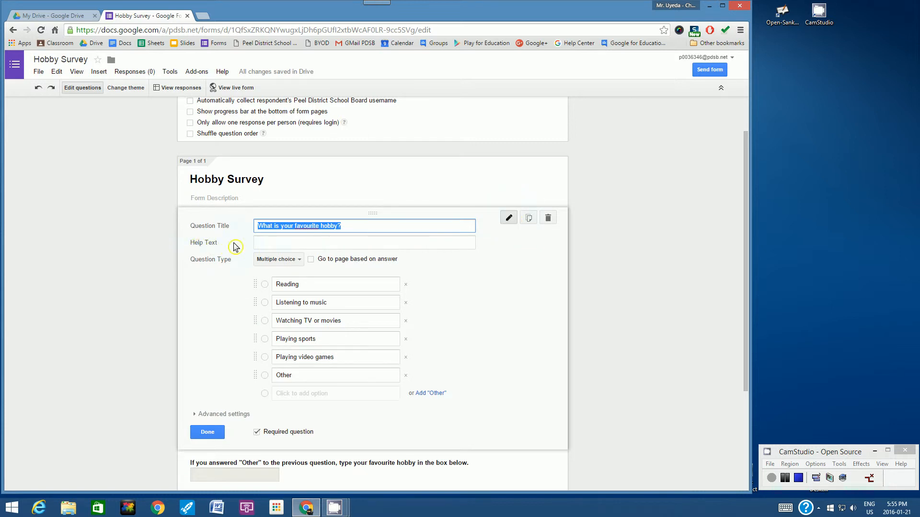
left_click(259, 244)
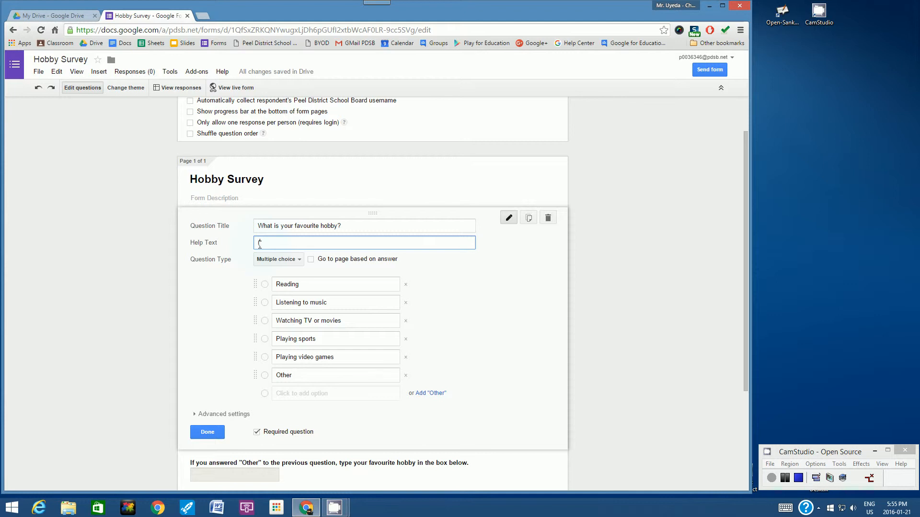
type("(clik")
type("k on only 1 choice)")
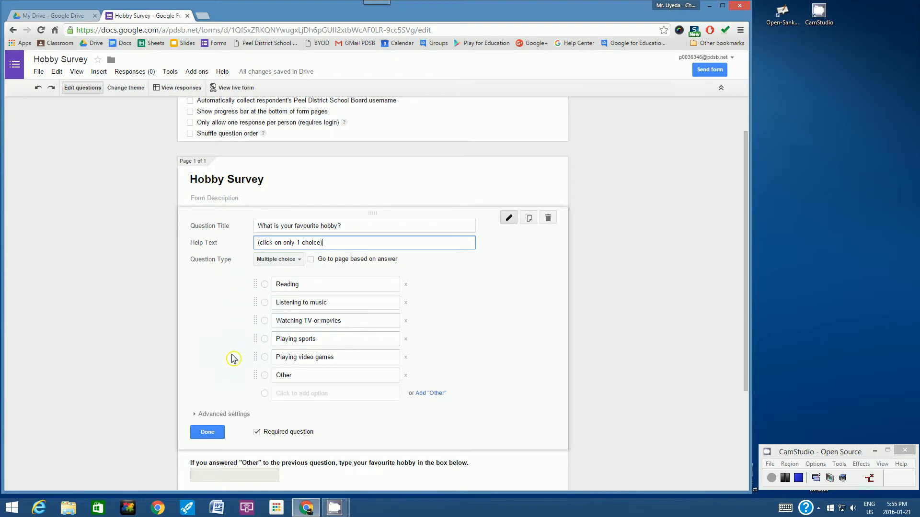
double_click(313, 244)
type("hobby")
left_click(208, 434)
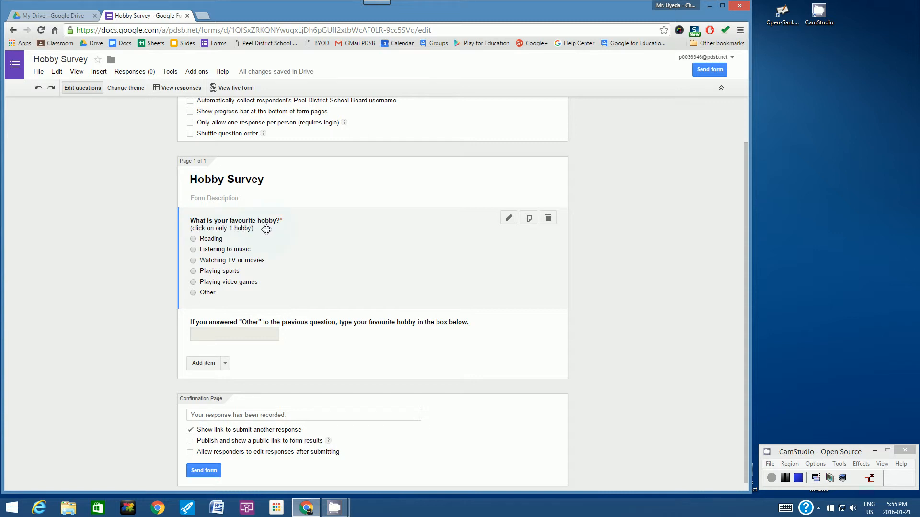
Add a third question: 'On a scale of 1 to 10, how would you rate how much you enjoy your favourite hobby?'
left_click(202, 364)
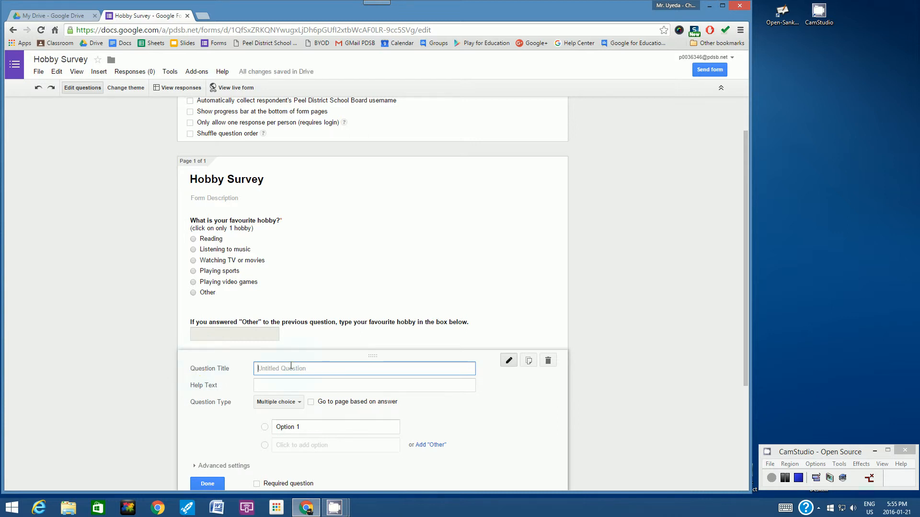
type("On a scale of 1 to 10, how would you rate")
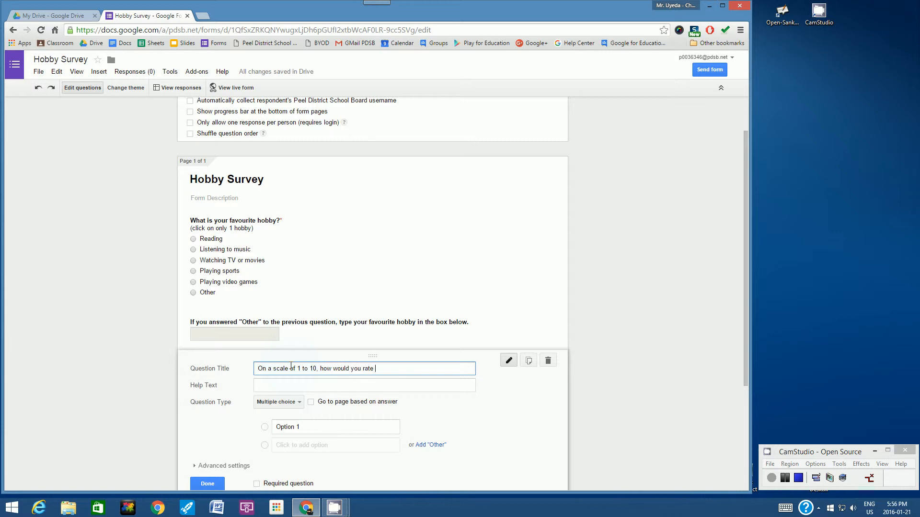
type(" how much you enjoy your favourite hobby")
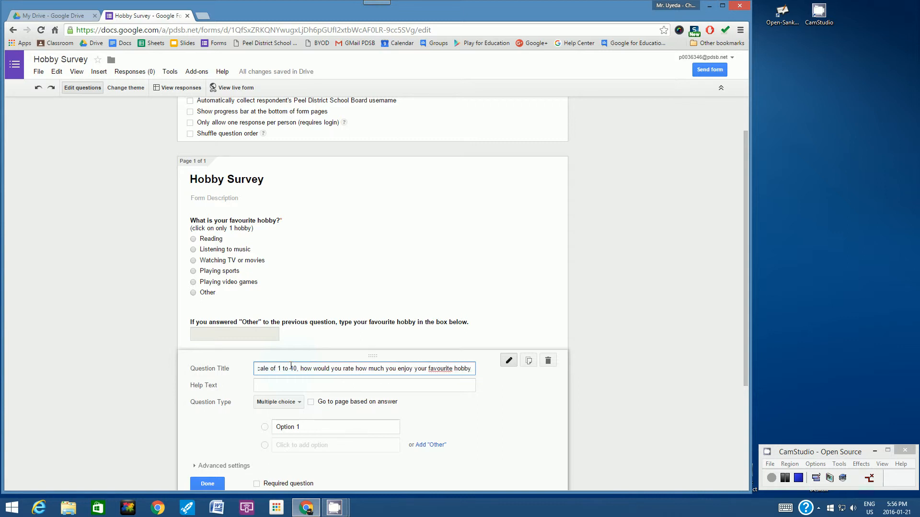
type("?")
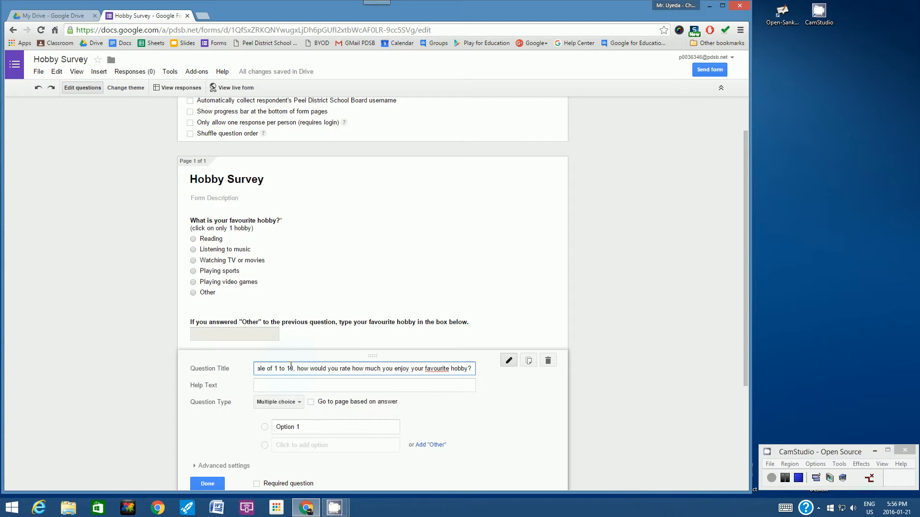
key("Home")
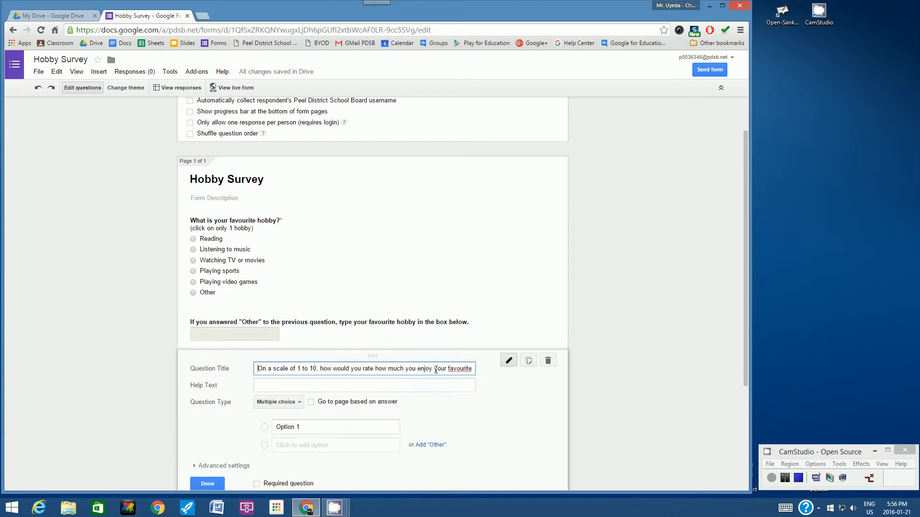
key("End")
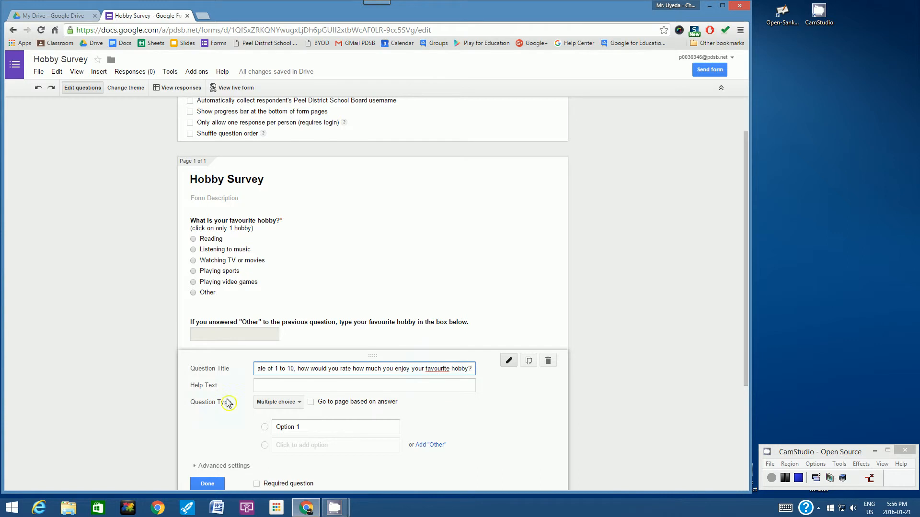
Make the enjoyment question a Scale type running from 1 to 10
left_click(297, 406)
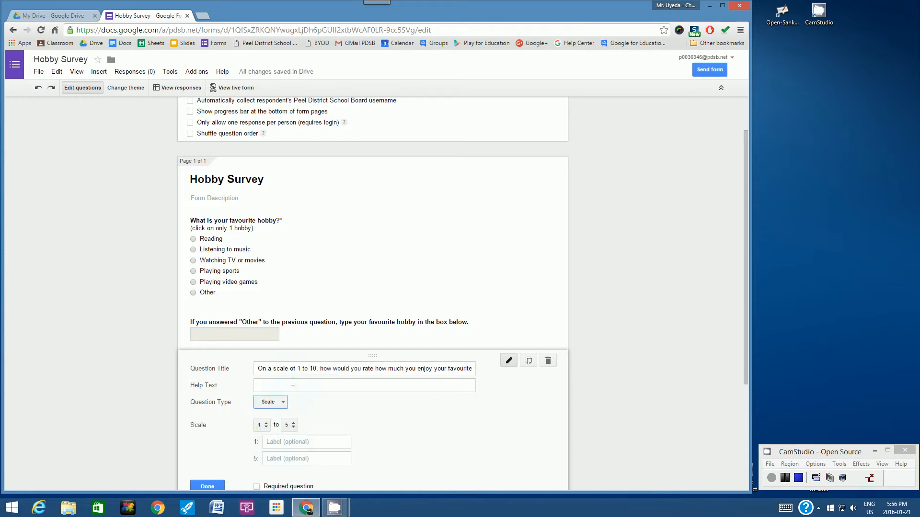
left_click(293, 426)
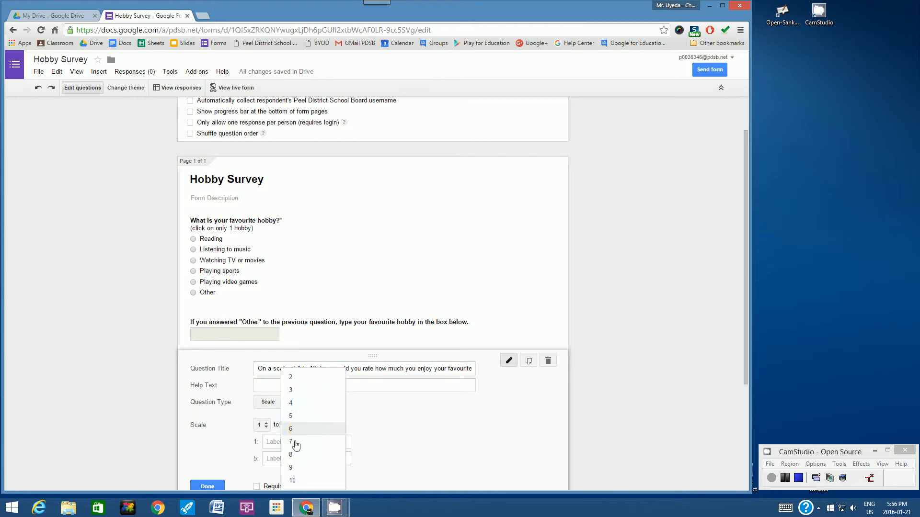
left_click(294, 480)
left_click_drag(745, 251, 748, 289)
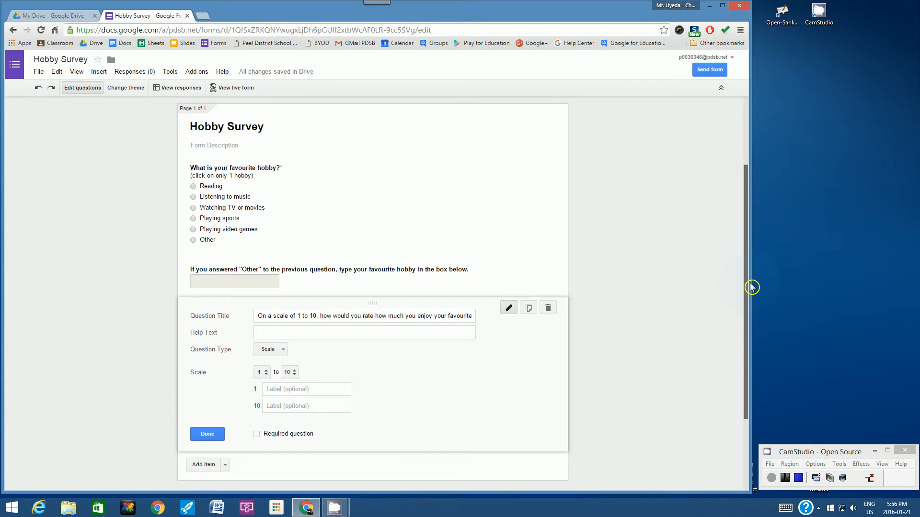
Label the scale ends 'only a little' and 'very passionate', make it required, and finish editing
left_click(269, 389)
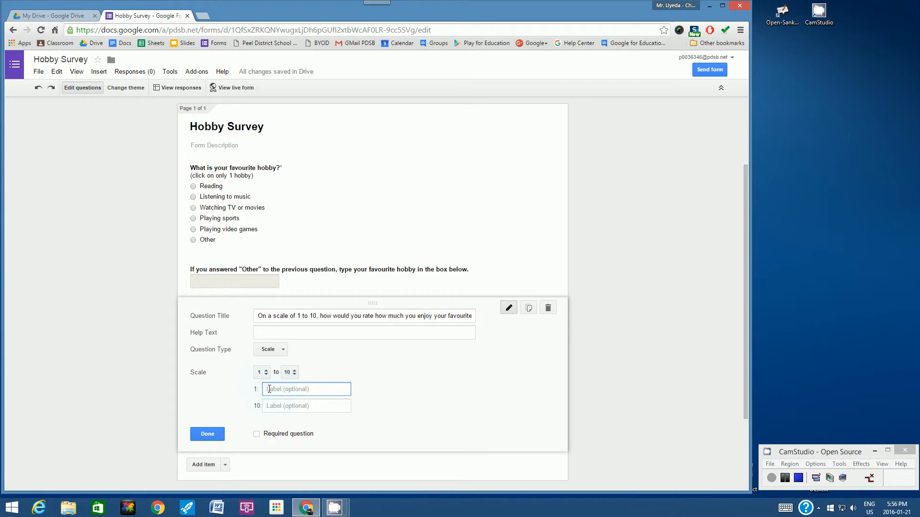
type("only a little")
key("super+Tab")
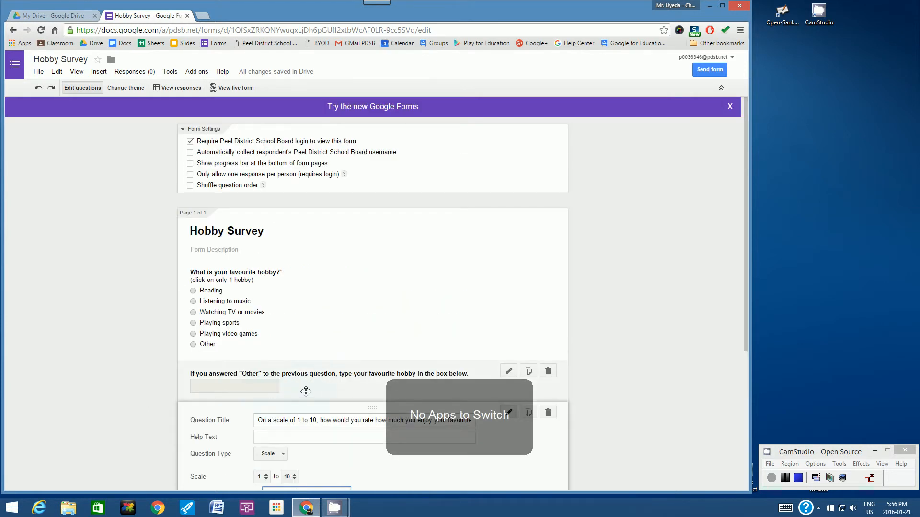
scroll(306, 392, "down", 4)
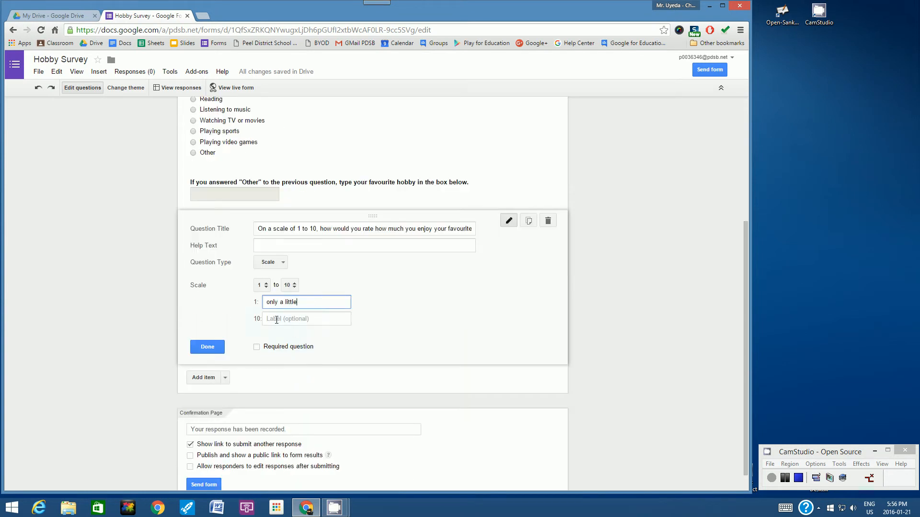
left_click(275, 320)
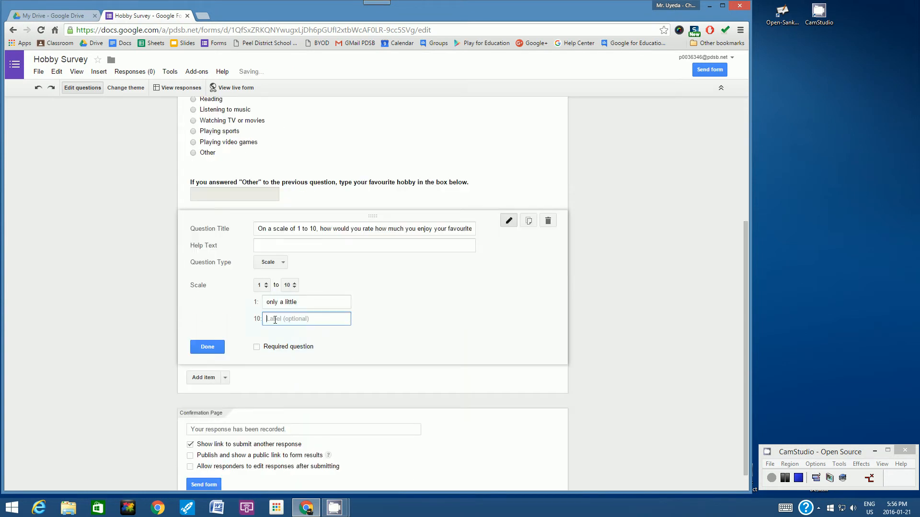
type("very passi")
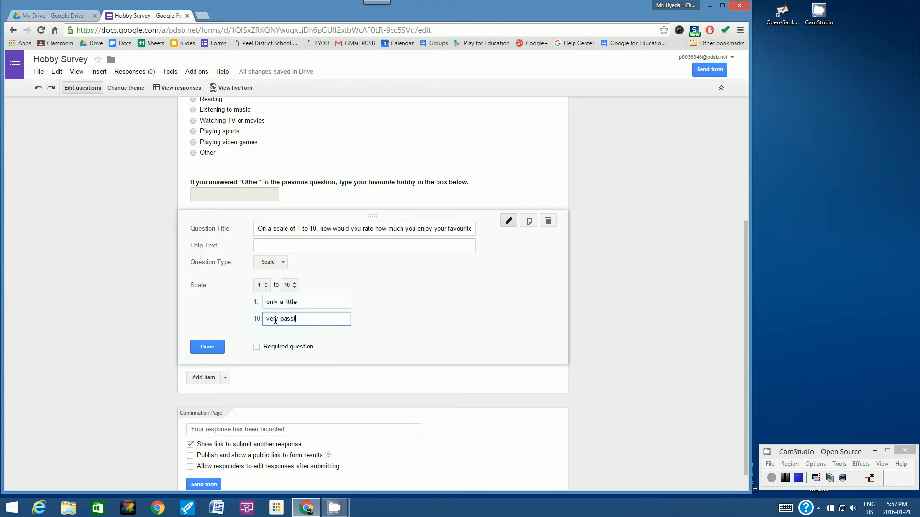
type("onate")
left_click(257, 349)
left_click(206, 348)
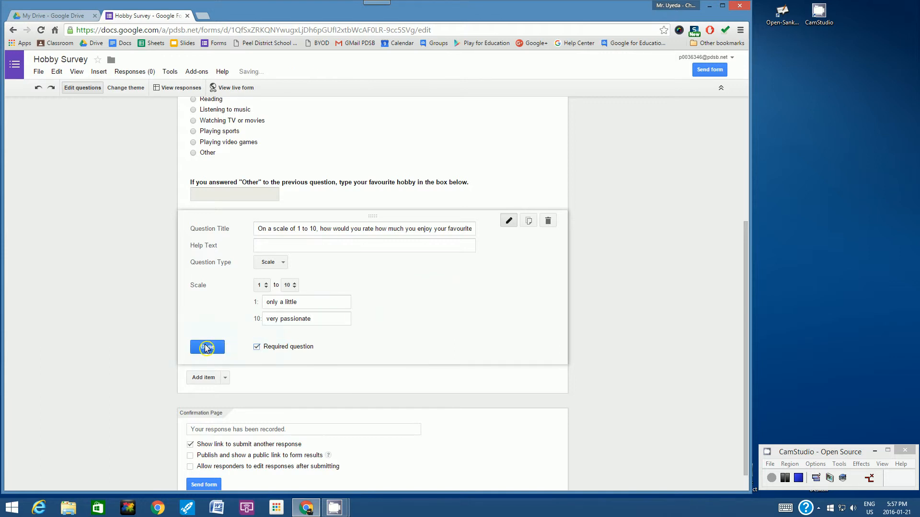
left_click(206, 348)
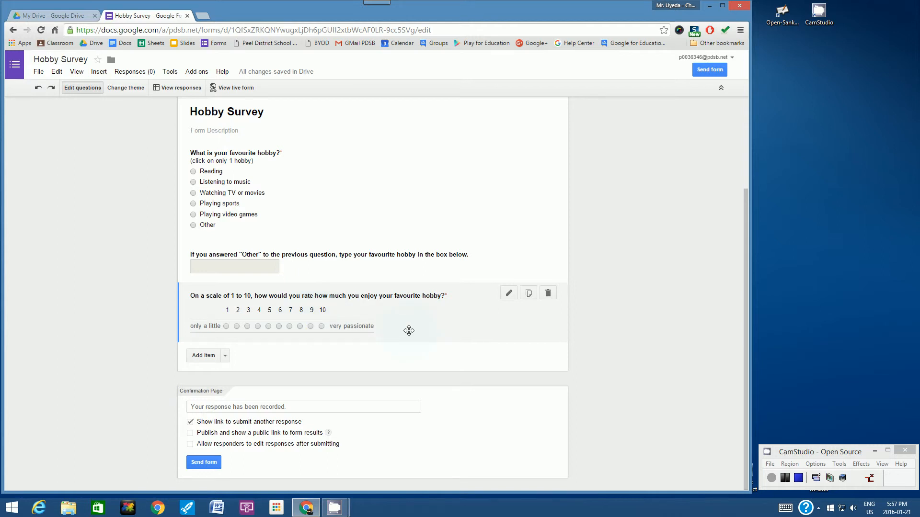
Add the question 'What day(s) do you spend the most time enjoying your hobby' with help text '(click on all that apply)'
left_click(200, 356)
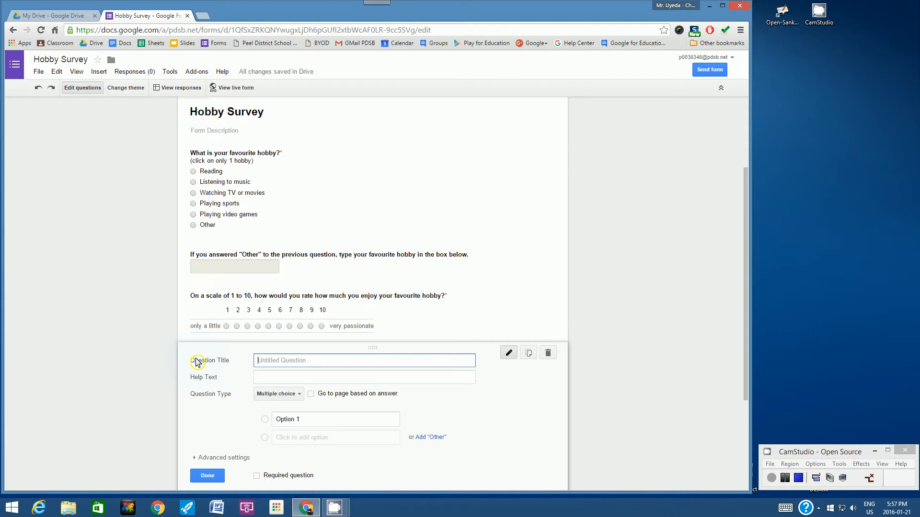
type("What day(s) do you spend the most time enjoying your hobby?")
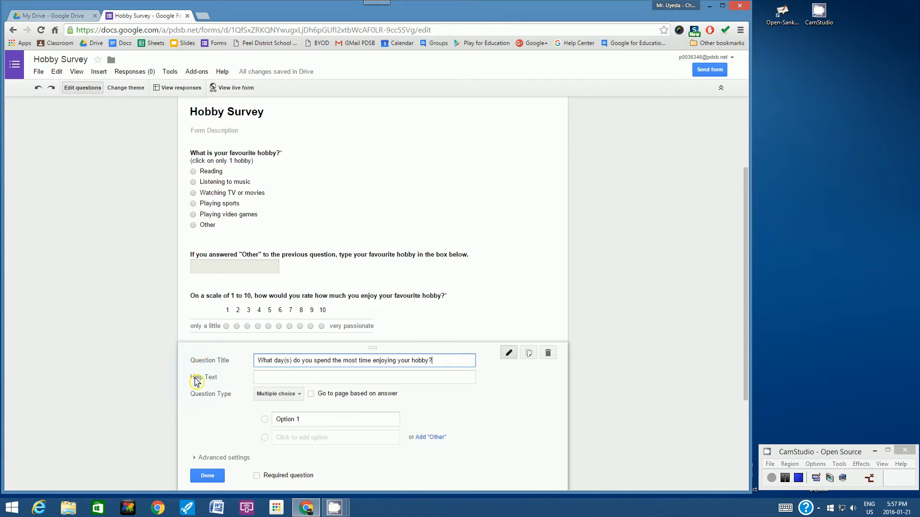
left_click(261, 377)
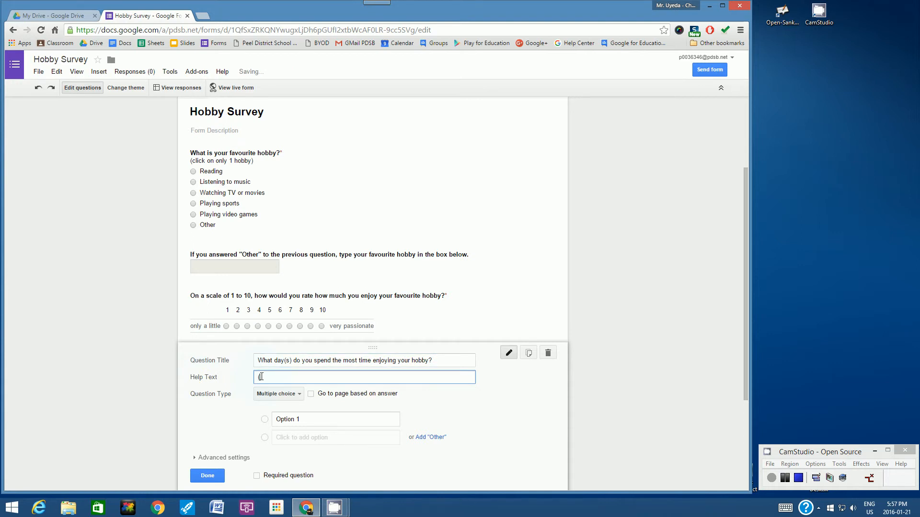
type("(click on all that app")
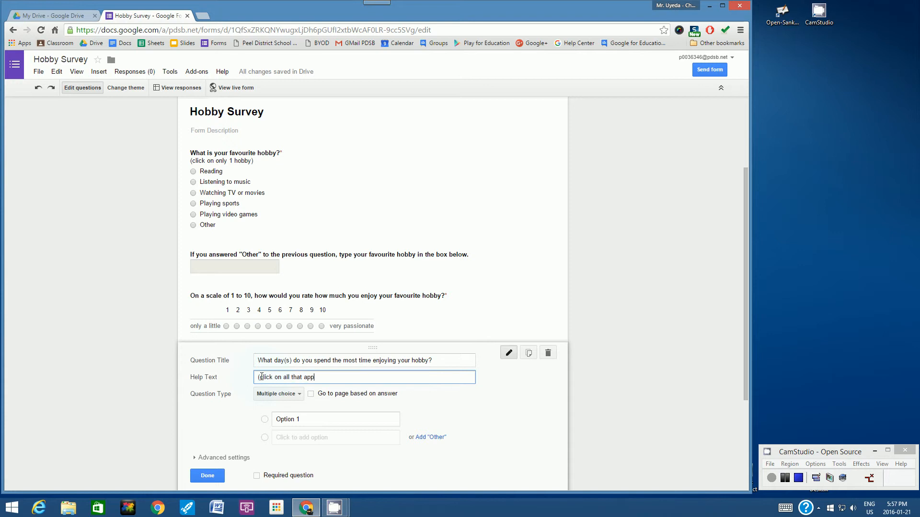
type("ly")
Make the day question a checkbox question with options Monday, Tuesday and Wednesday
left_click(300, 398)
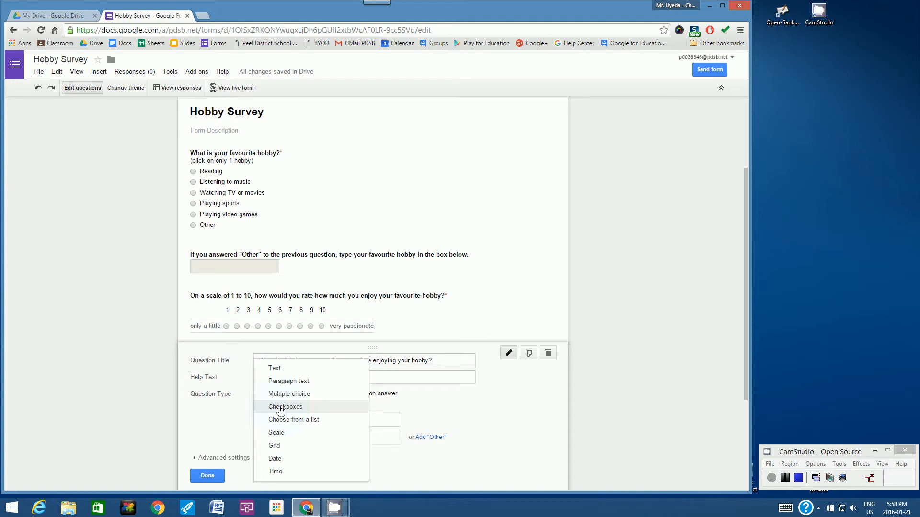
left_click(280, 407)
left_click(279, 418)
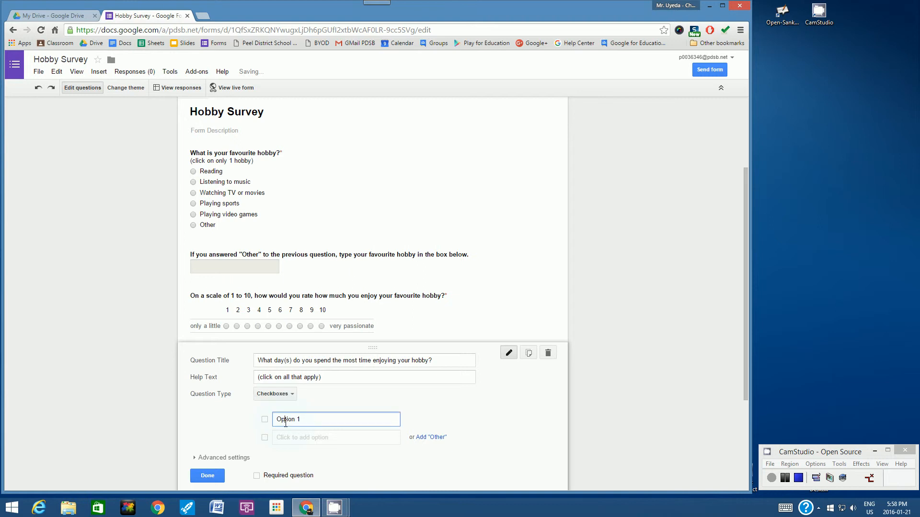
type("Monday")
left_click(325, 438)
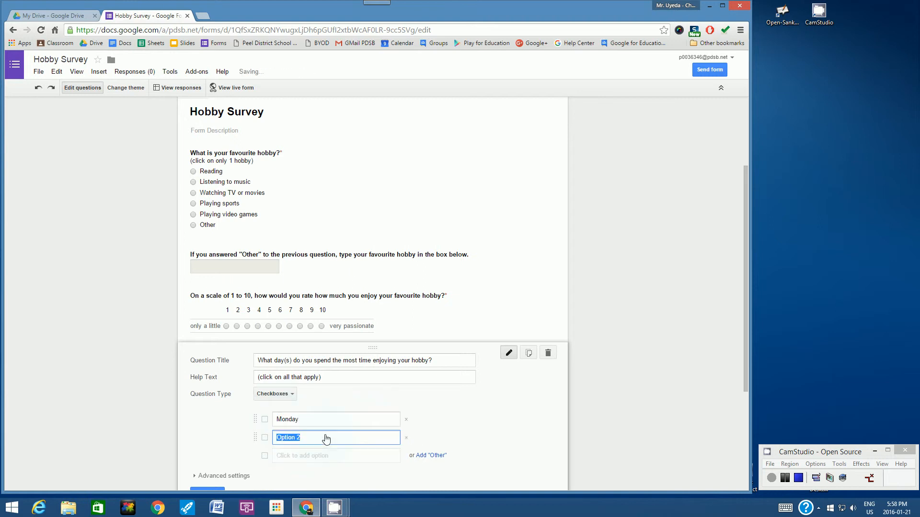
type("Tusda")
key("BackSpace")
key("BackSpace")
key("BackSpace")
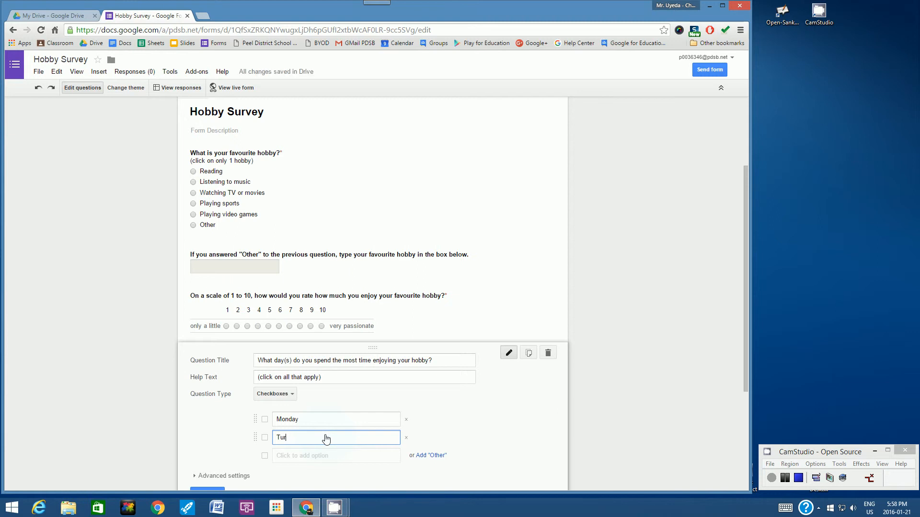
type("esday")
left_click(312, 458)
type("Wed")
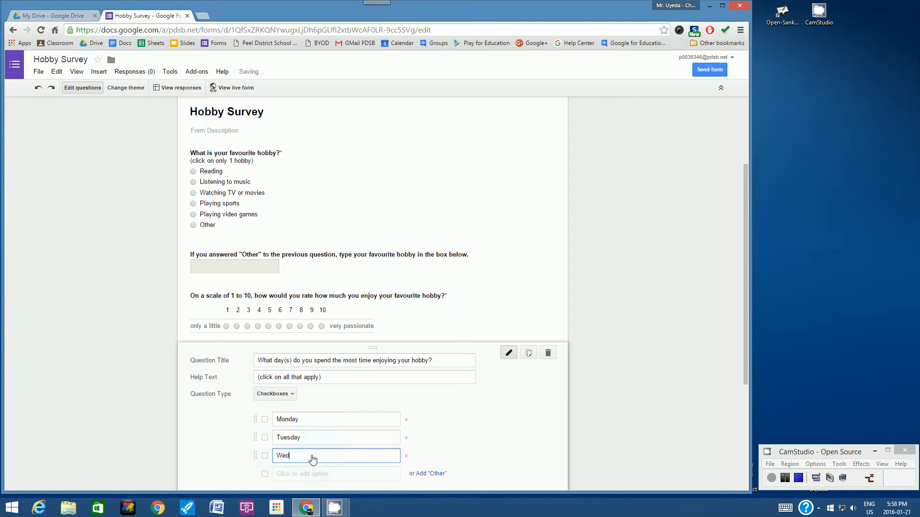
type("nesday")
Add Thursday, Friday, Saturday and Sunday options, mark the question required, and finish it
left_click_drag(746, 291, 752, 359)
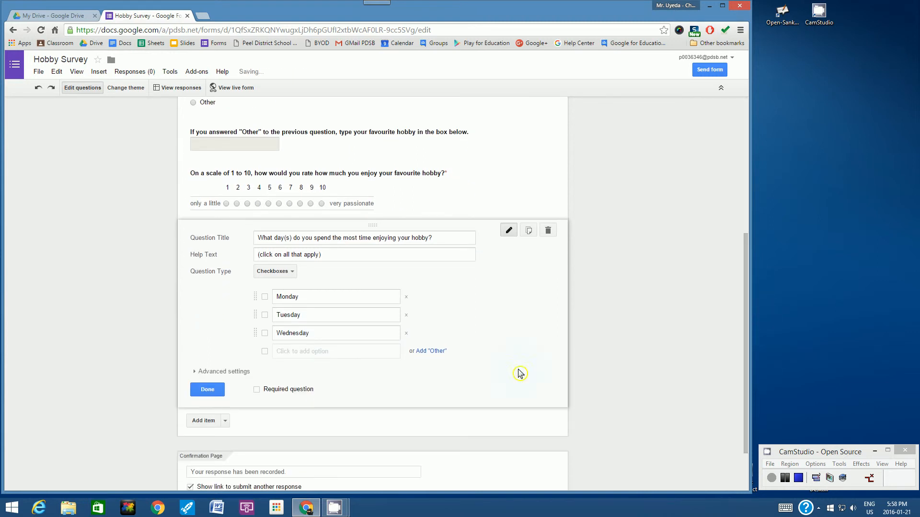
left_click(280, 354)
type("Thursday")
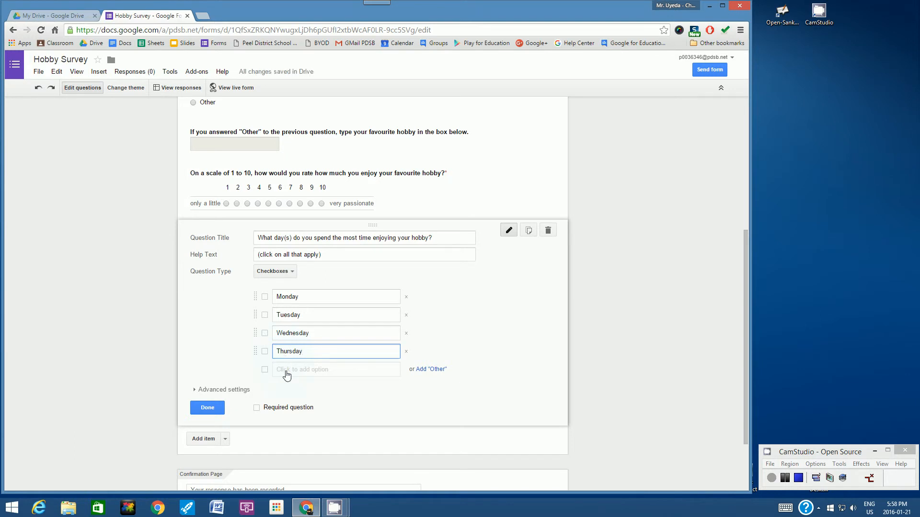
left_click(286, 373)
type("Fri")
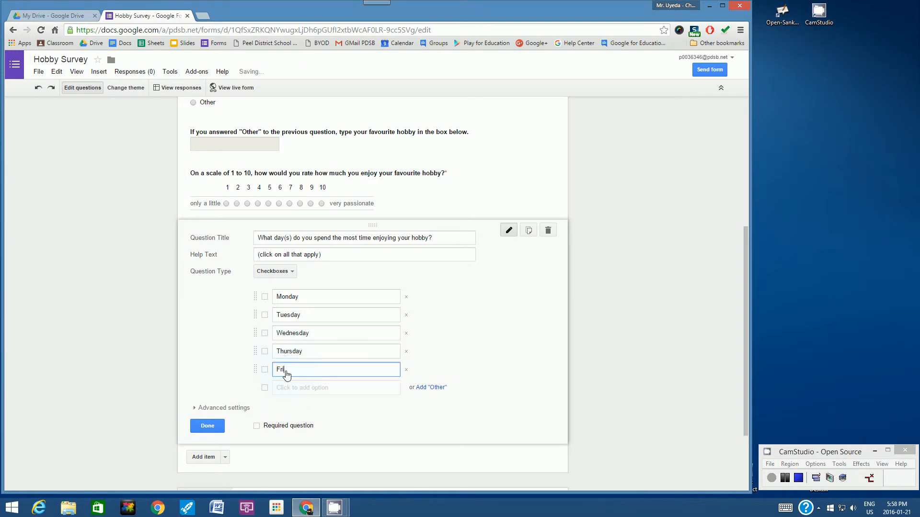
type("day")
left_click(301, 392)
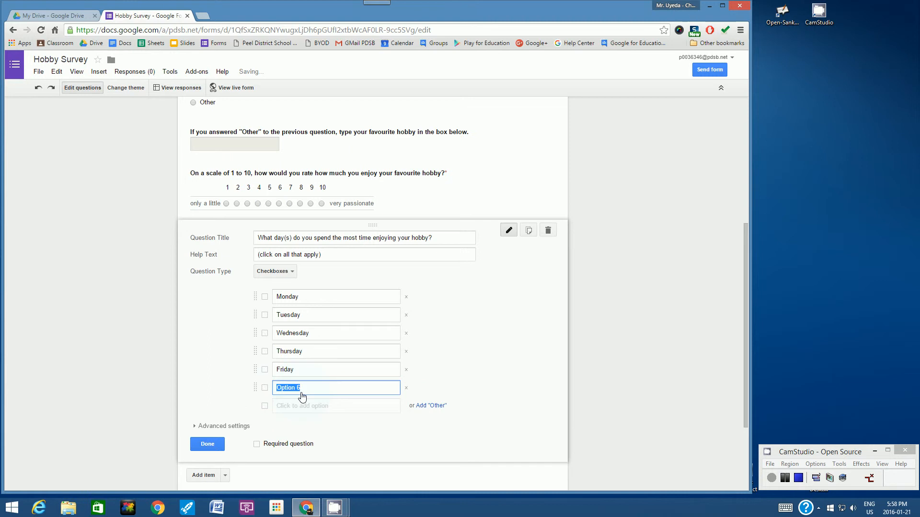
type("Saturday")
left_click(308, 406)
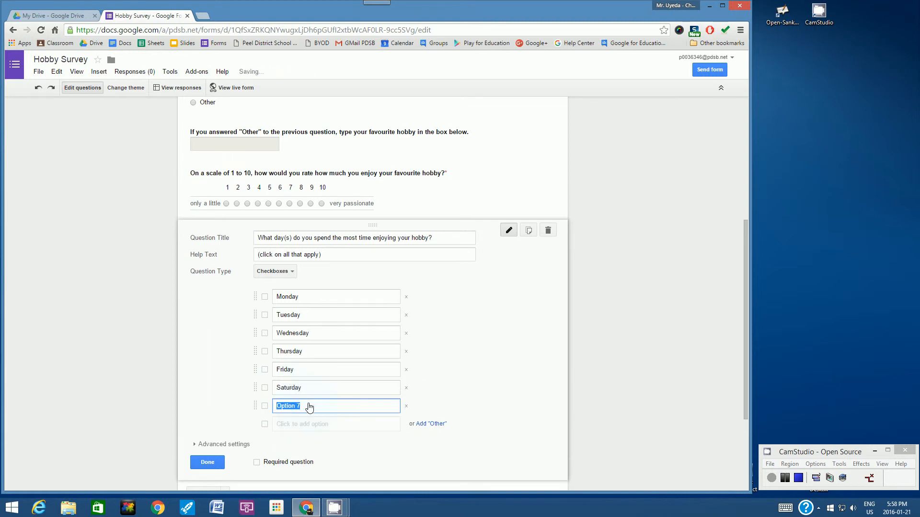
type("Sunday")
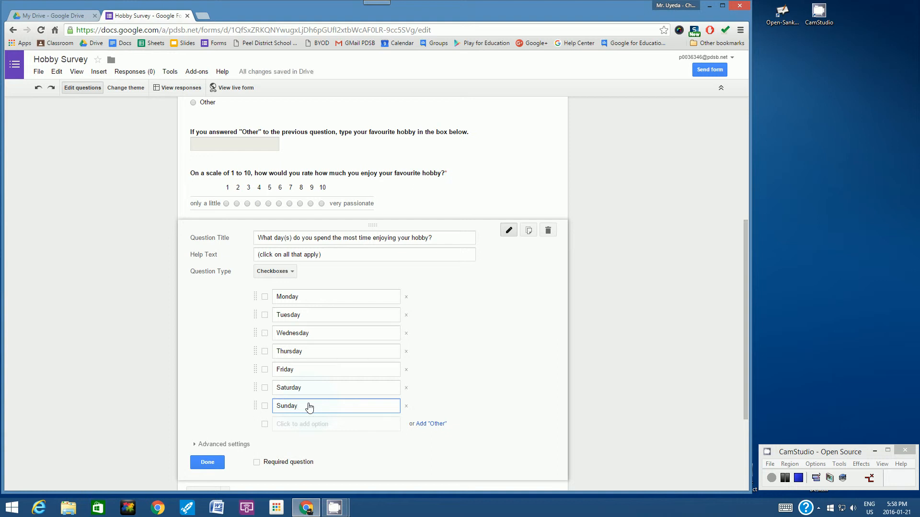
left_click(258, 463)
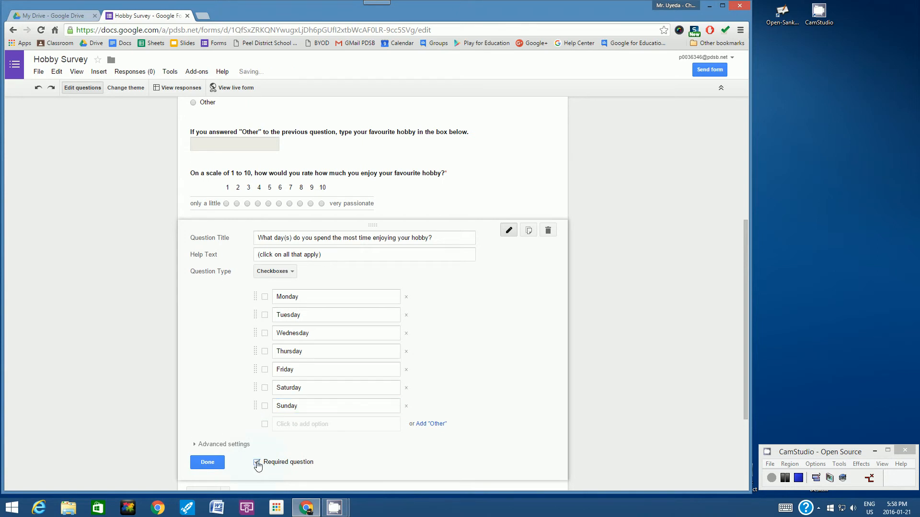
left_click(207, 465)
left_click(206, 463)
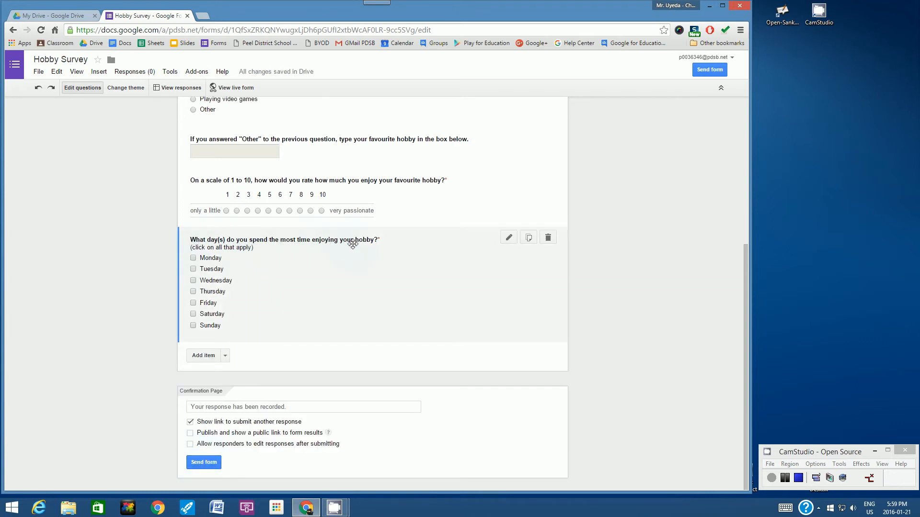
Add the question 'Approximately how much time do you spend enjoying your hobby in a week?'
left_click(222, 260)
left_click(201, 355)
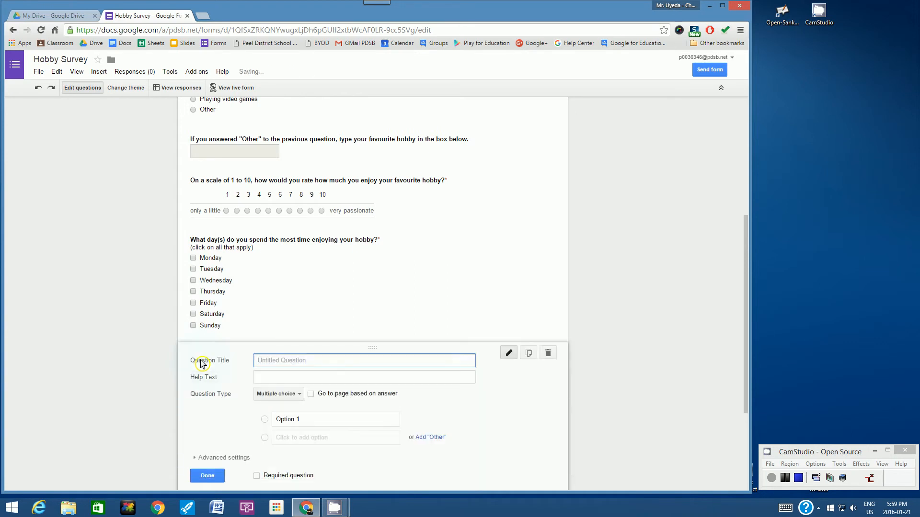
type("Ap")
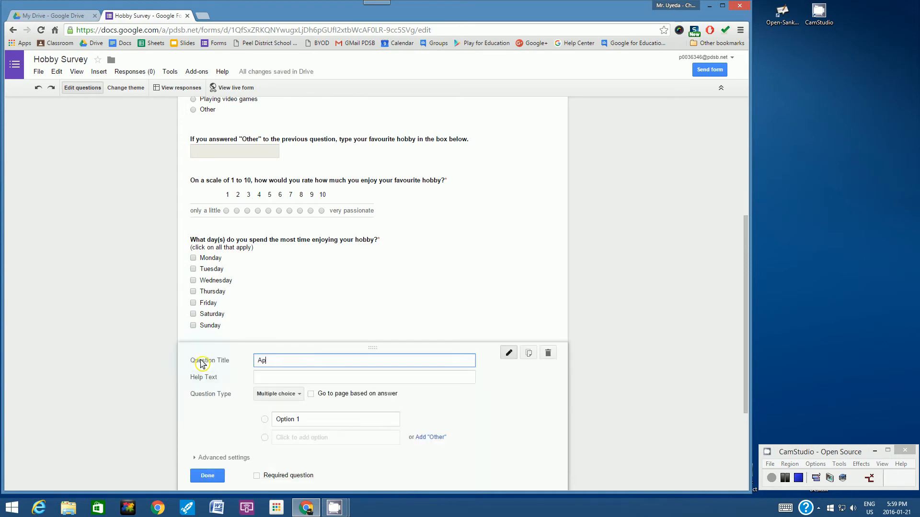
type("proximately how much time do you spend")
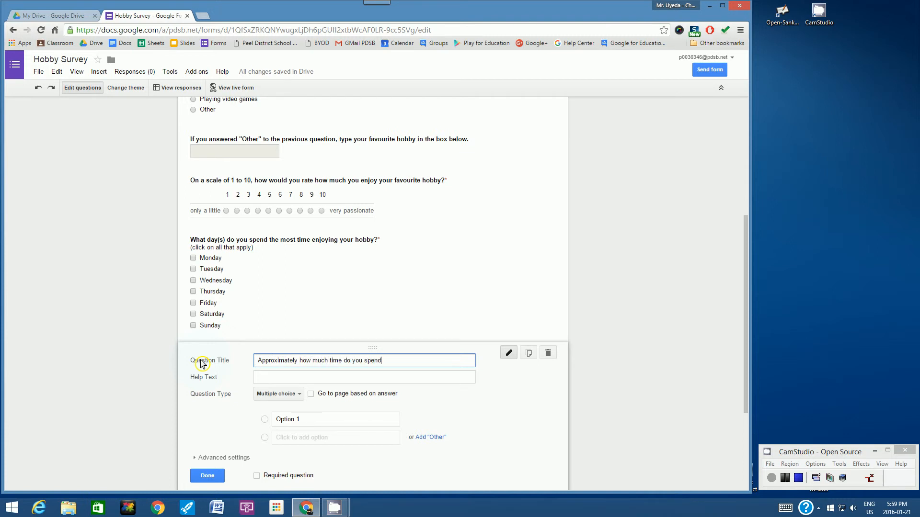
type(" enjoying your hobby in a week?")
Give it help text asking to add up the hours and enter only a number, e.g. 3, 8 or 12.5
left_click(258, 378)
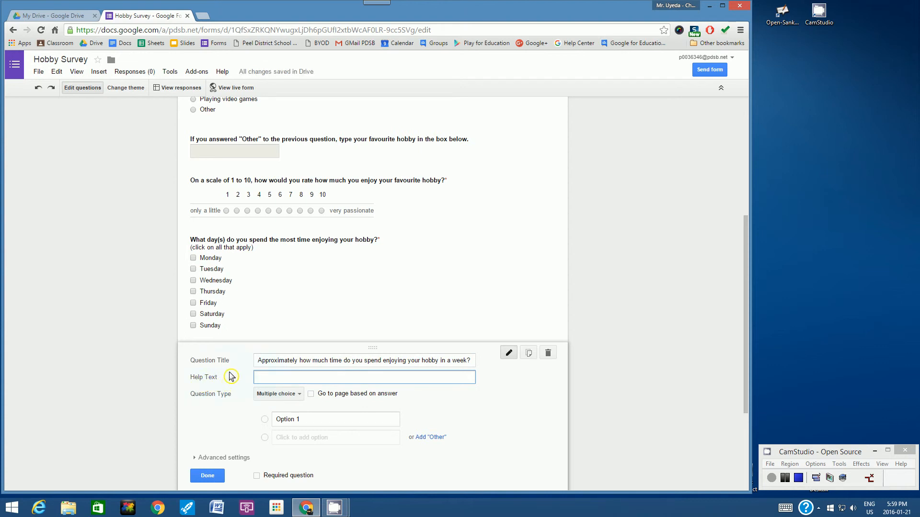
type("(add up all the hours and type in only a number answer et")
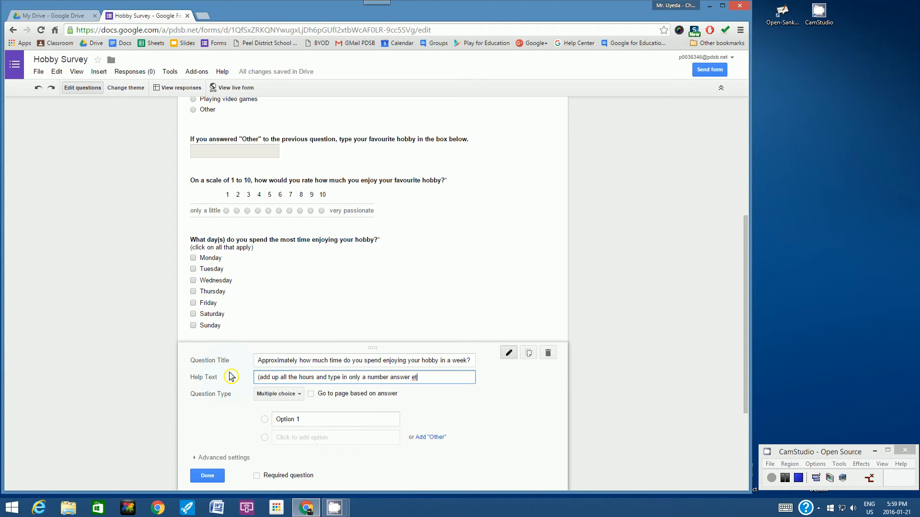
key("BackSpace")
type("g. 3, or 8, 12.5")
left_click(446, 378)
type("or")
left_click(300, 394)
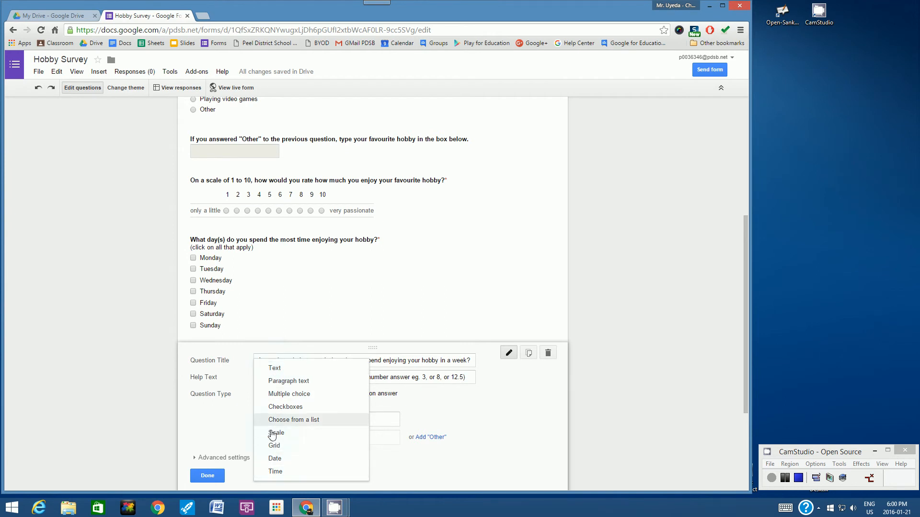
Set the weekly hobby-time question to the Text type, mark it required, and finish it
left_click(275, 369)
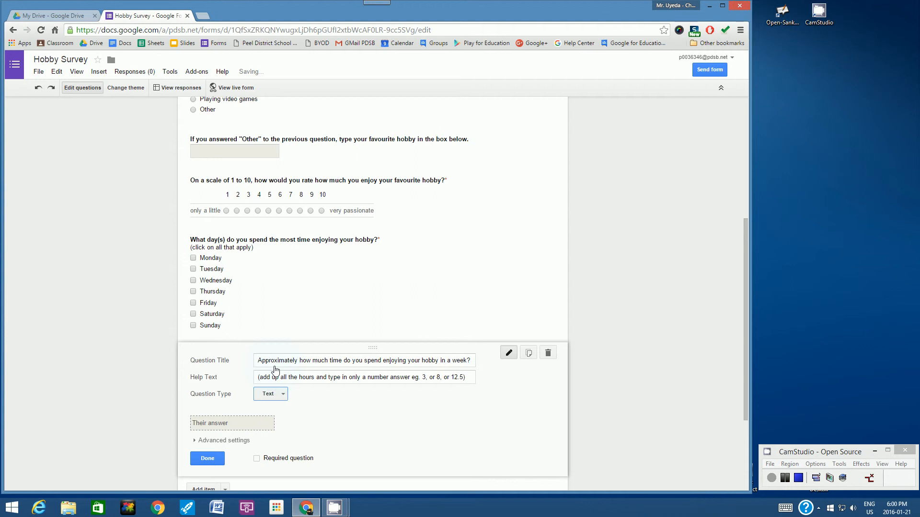
left_click(257, 459)
left_click(206, 461)
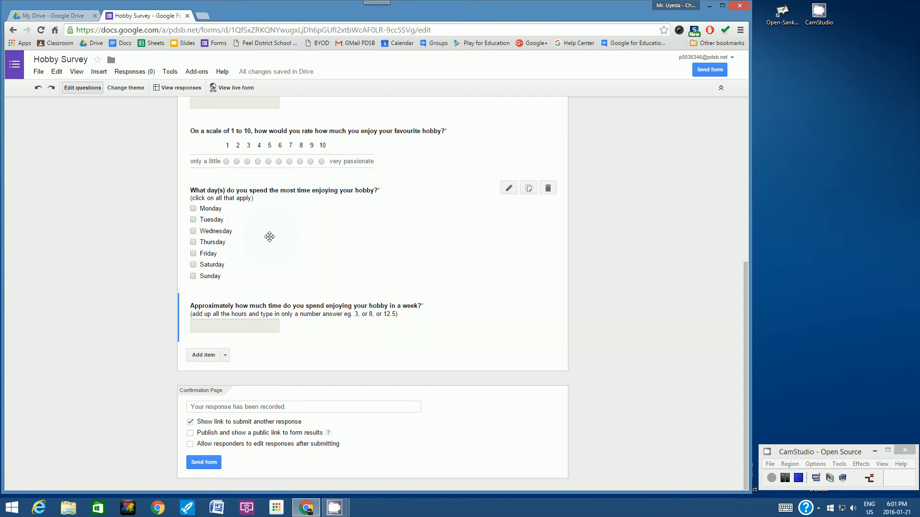
scroll(651, 196, "up", 4)
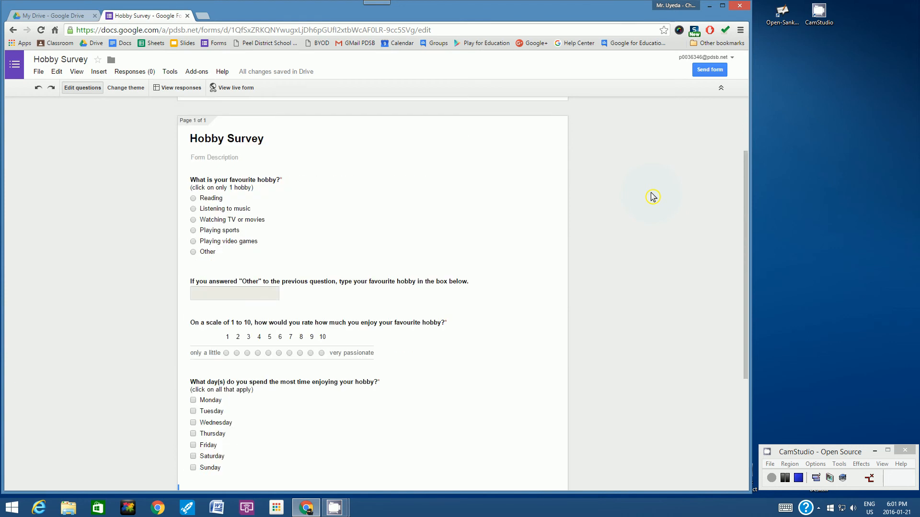
scroll(652, 196, "up", 2)
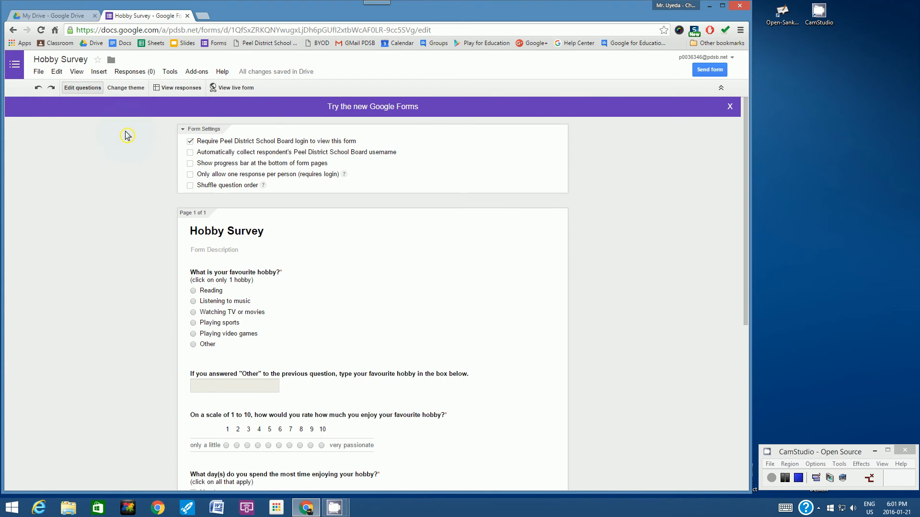
After previewing Town Hall and Ski Lift, apply the Tour de Friends theme to the form
left_click(124, 89)
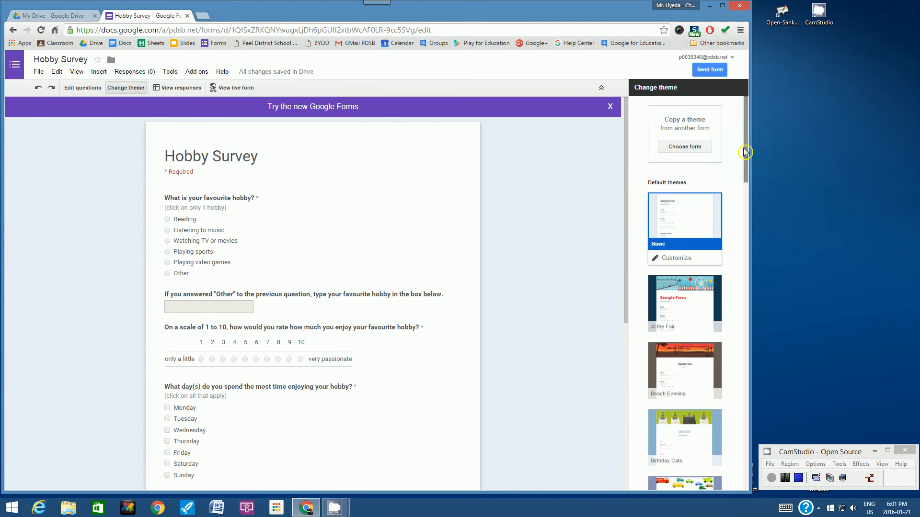
scroll(747, 163, "down", 3)
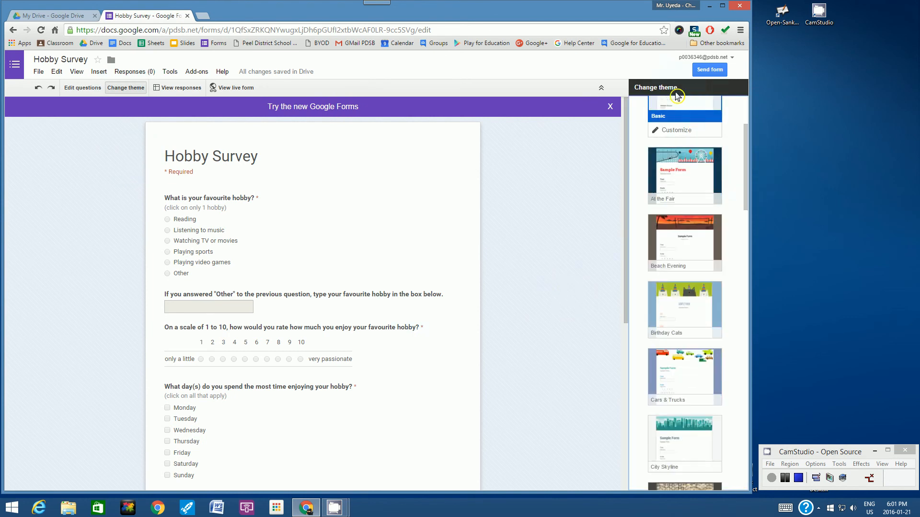
left_click_drag(749, 153, 751, 432)
left_click(688, 307)
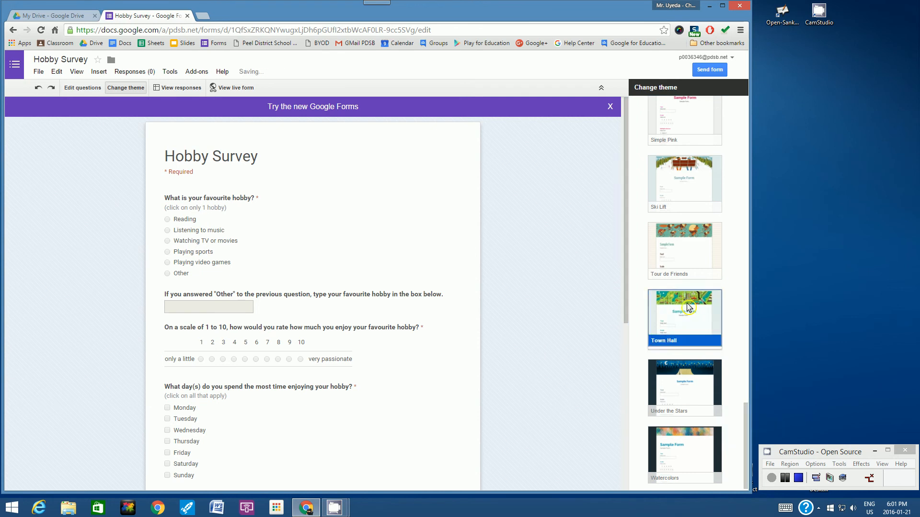
left_click(685, 237)
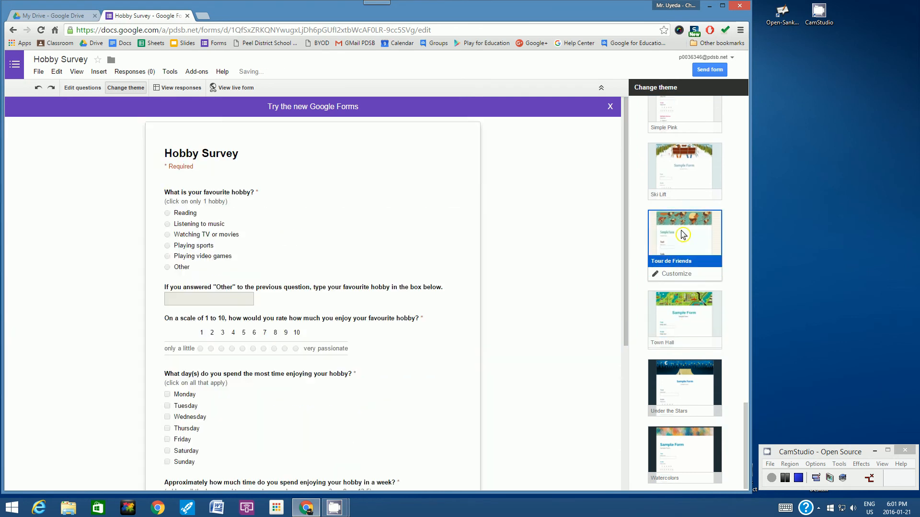
left_click(679, 194)
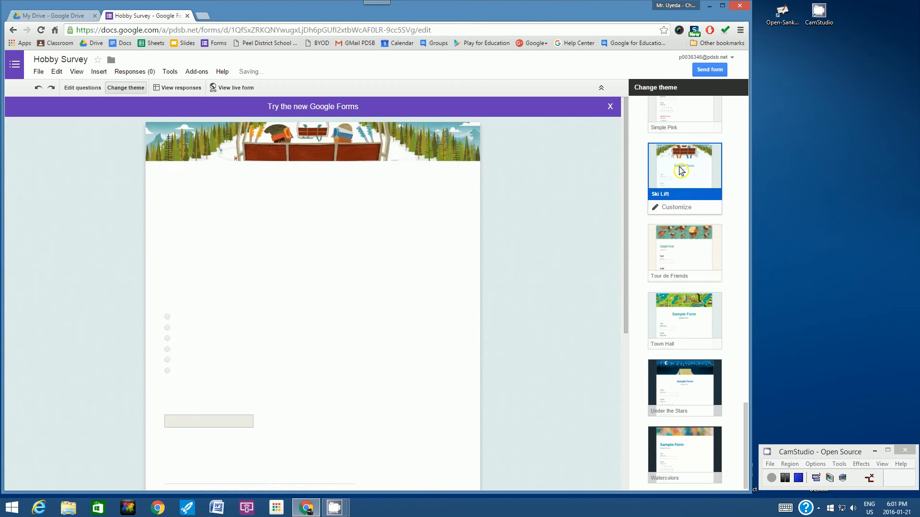
left_click(700, 231)
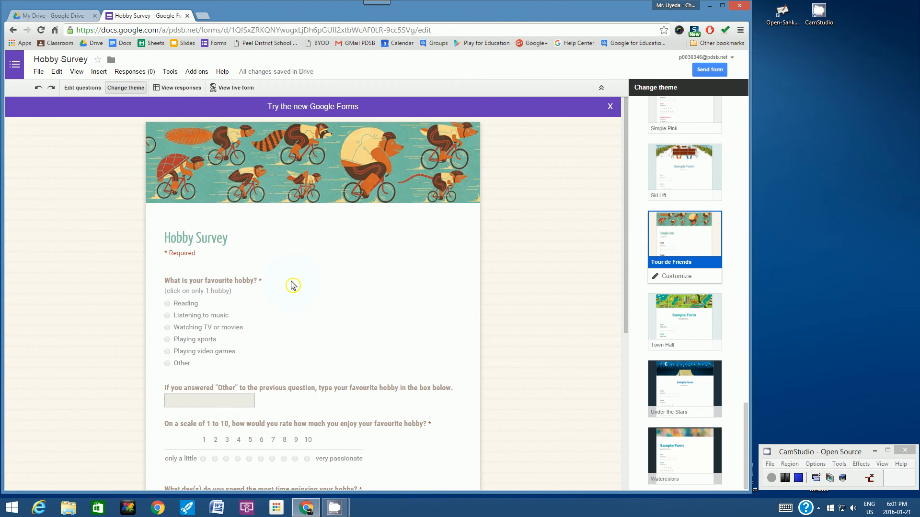
Email the form to the selected contact with the message 'Please complete my survey. Thank you very much.'
left_click(715, 70)
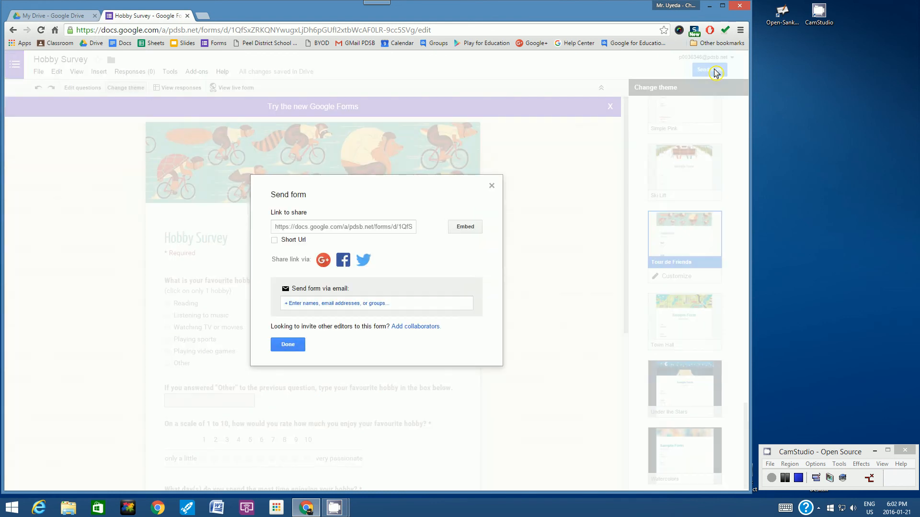
left_click(294, 305)
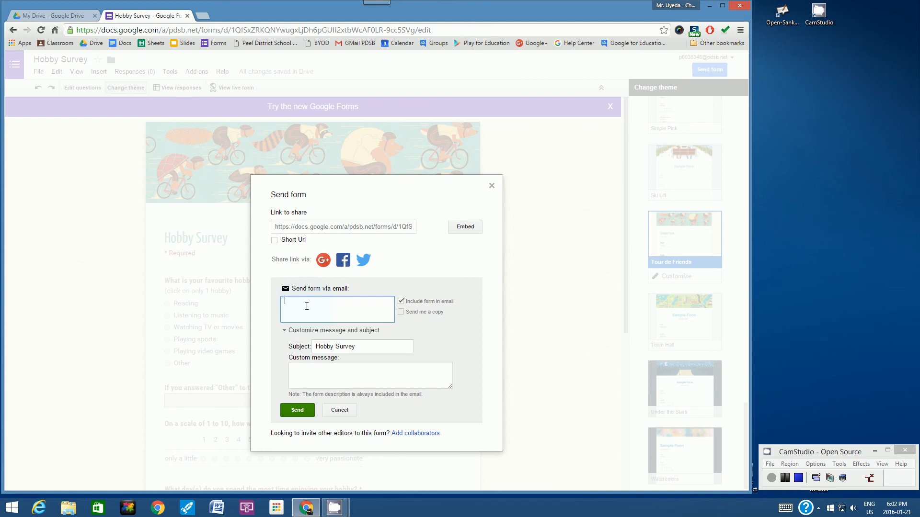
type("S1574")
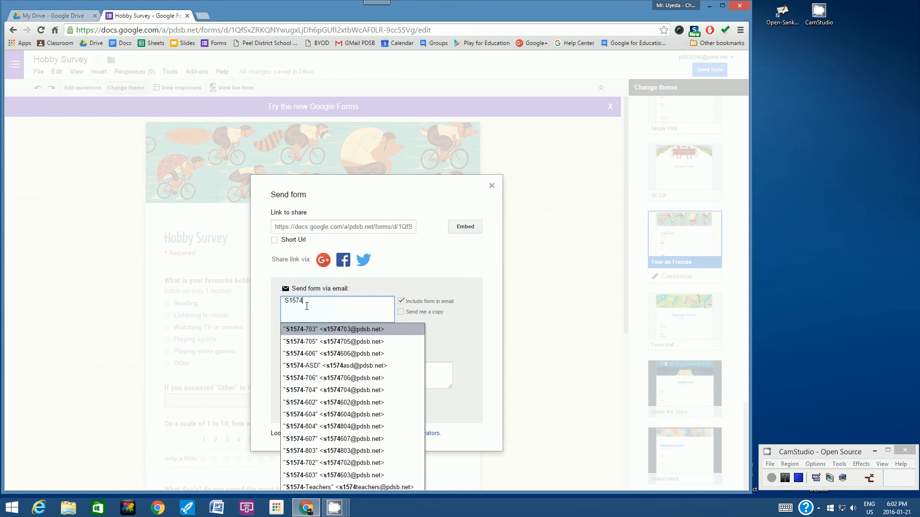
left_click(315, 330)
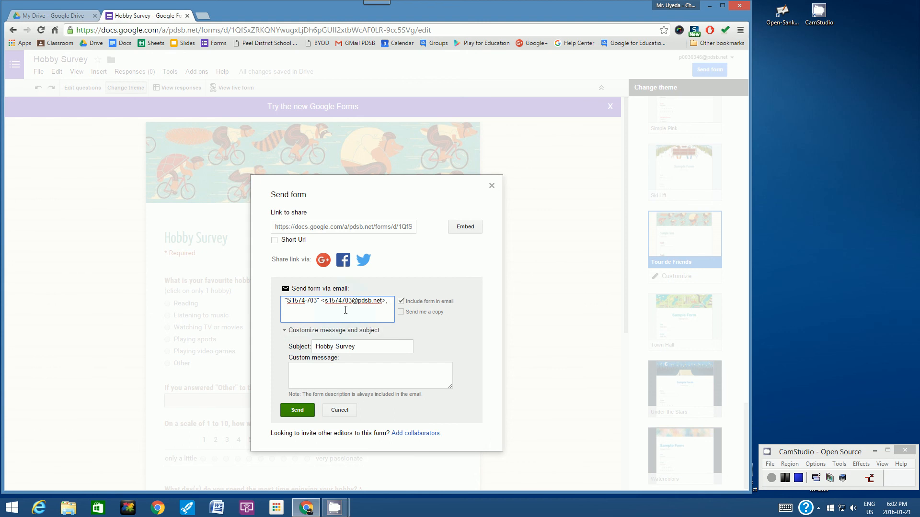
left_click(300, 371)
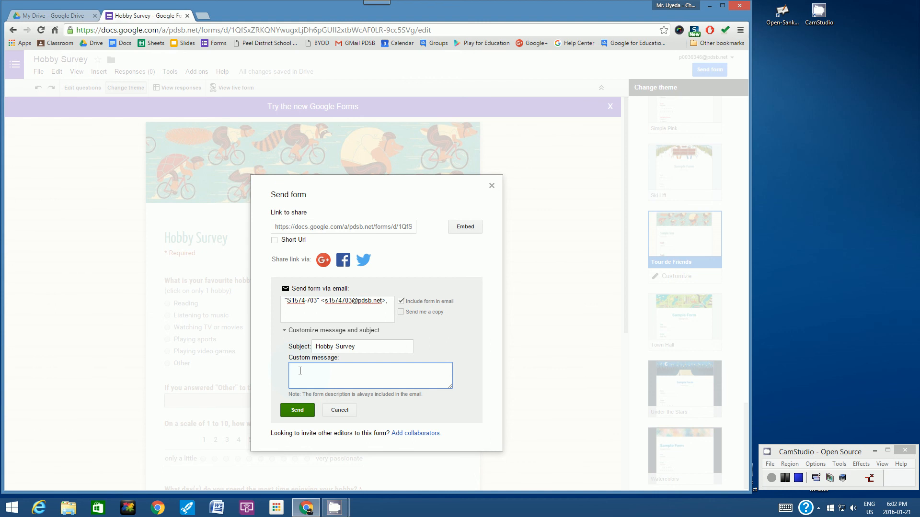
type("Please complete my survey.  Thank you very much.")
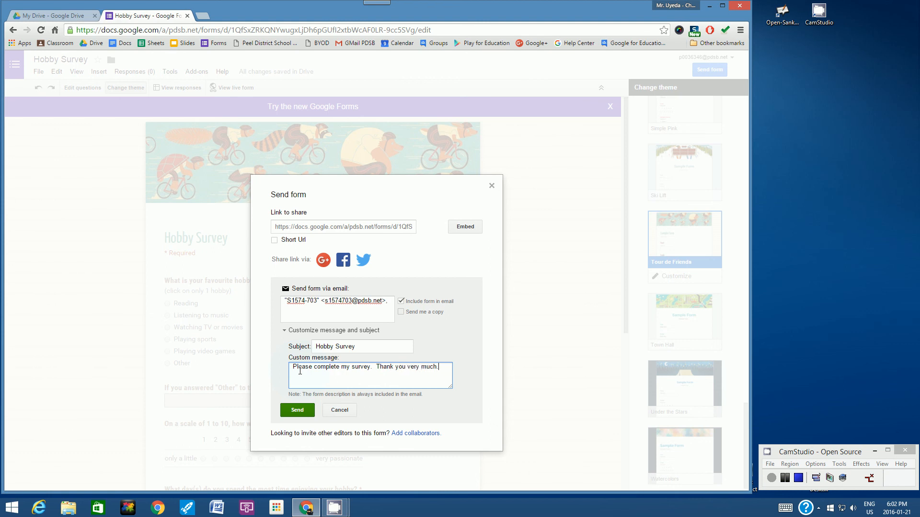
left_click(297, 411)
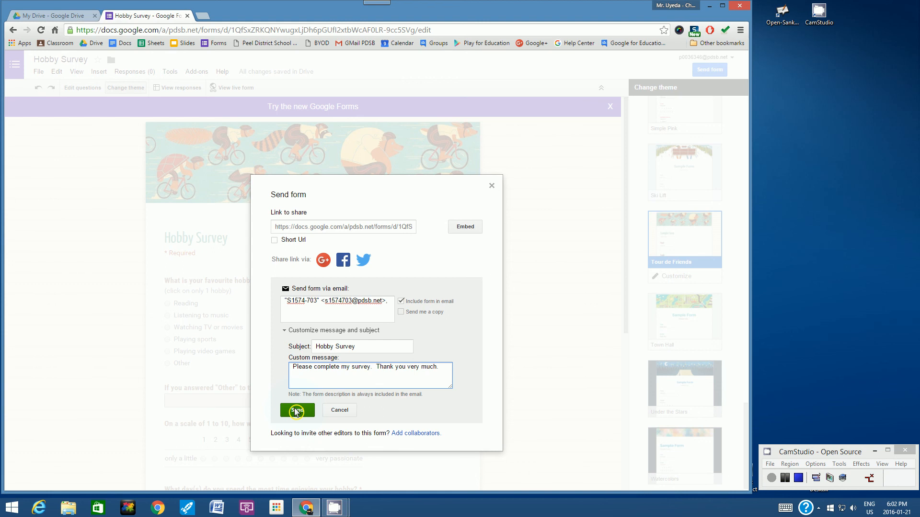